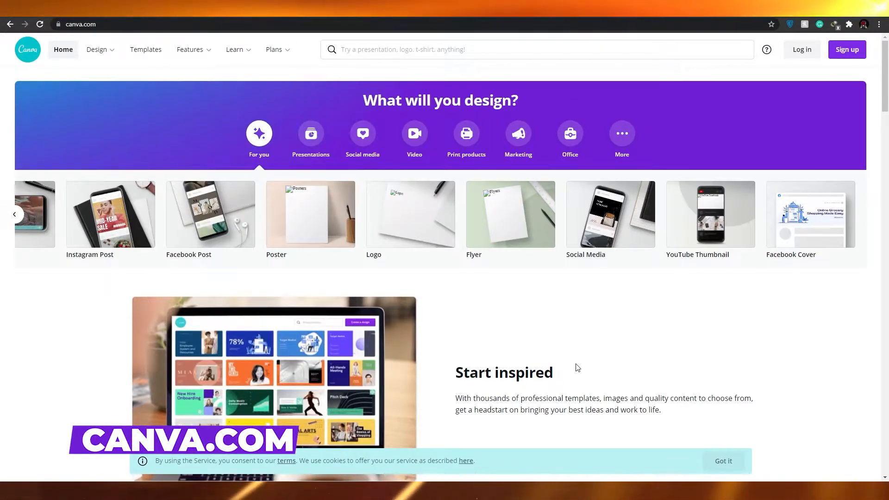
Step: Look through the home page's design types, feature sections and template gallery
left_click(18, 215)
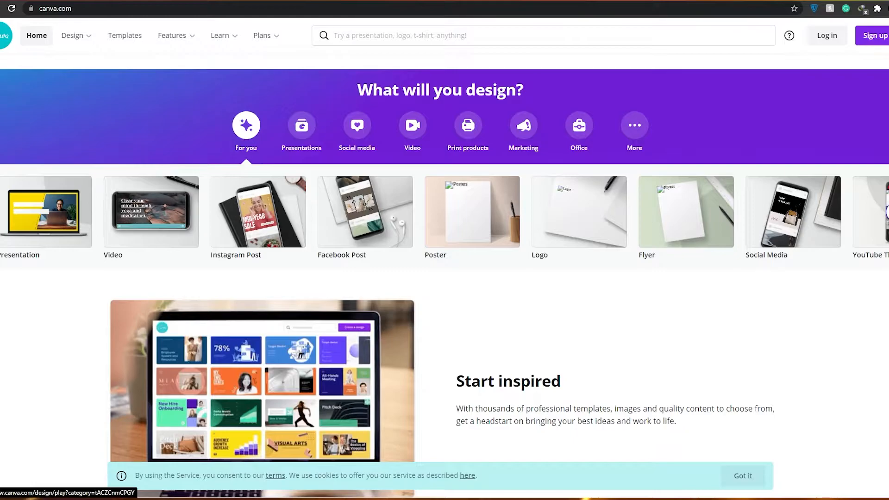
left_click(885, 212)
scroll(567, 356, "down", 1)
scroll(567, 356, "down", 12)
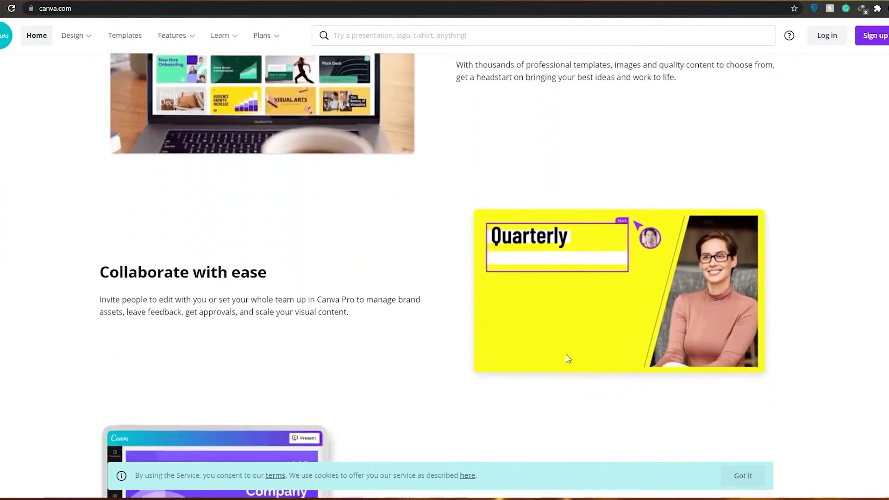
scroll(568, 359, "down", 7)
scroll(286, 118, "up", 1)
scroll(720, 184, "down", 4)
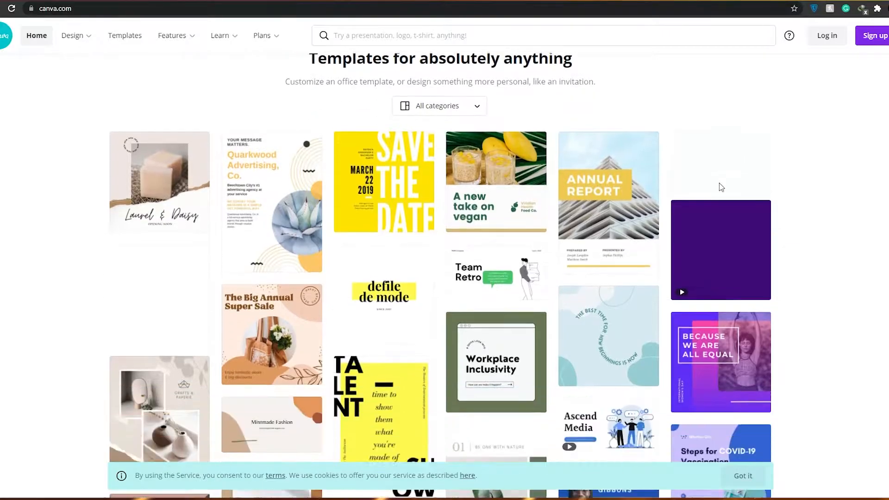
scroll(760, 206, "up", 2)
scroll(760, 207, "down", 2)
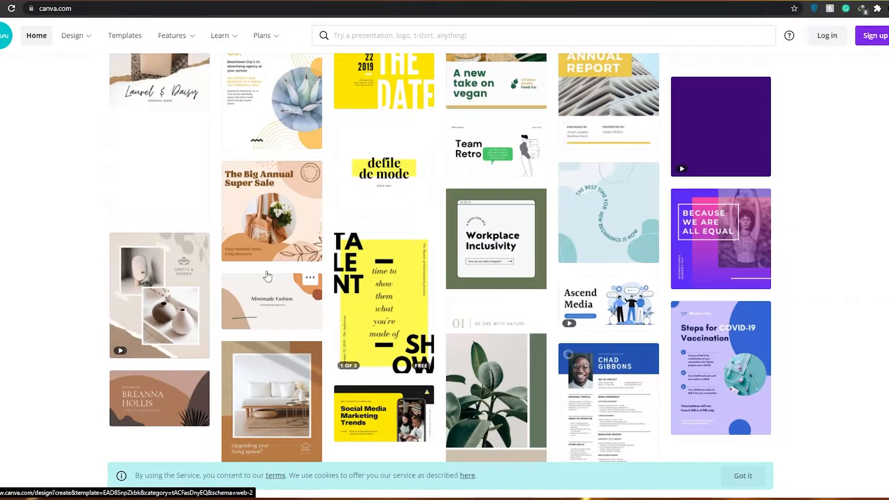
scroll(430, 370, "down", 2)
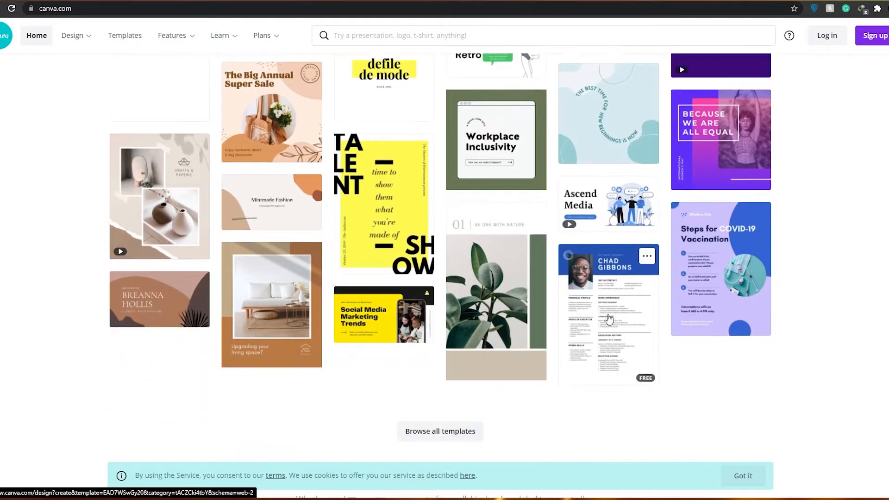
scroll(617, 341, "up", 15)
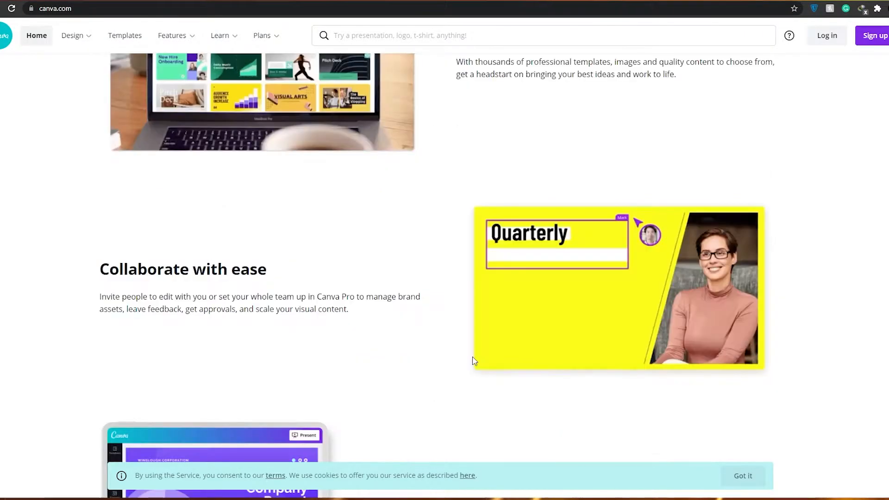
scroll(472, 361, "down", 5)
scroll(475, 361, "down", 10)
scroll(472, 363, "up", 11)
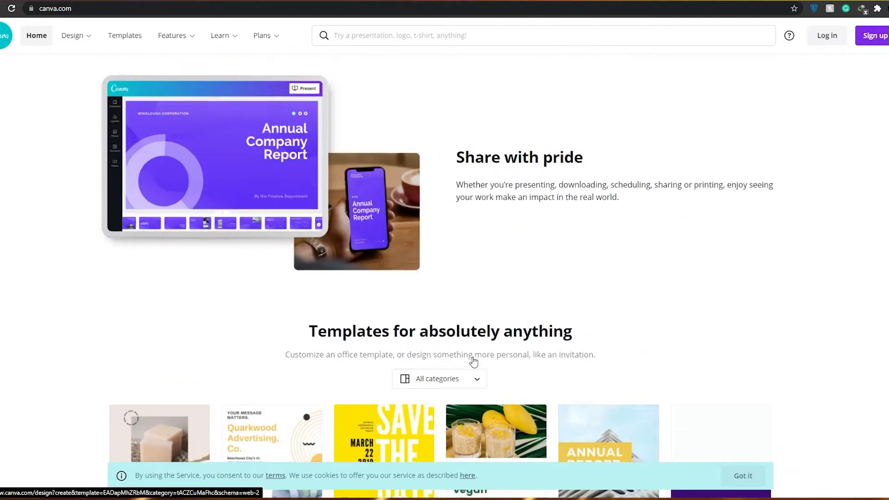
scroll(448, 375, "up", 10)
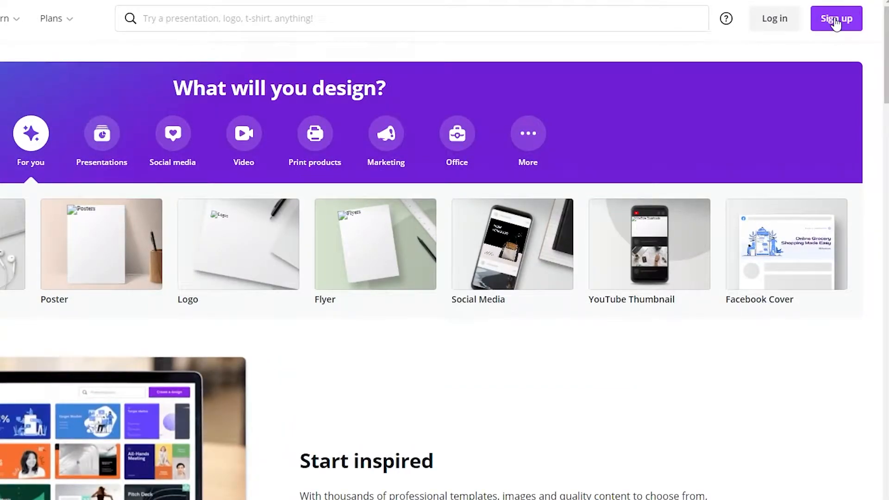
Step: Sign up with a Google account for Personal use and decline the Pro free trial
left_click(836, 24)
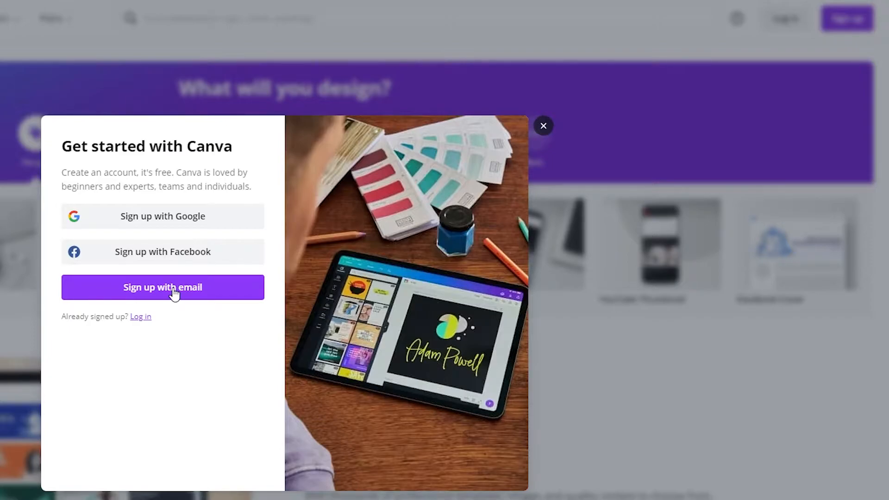
left_click(198, 227)
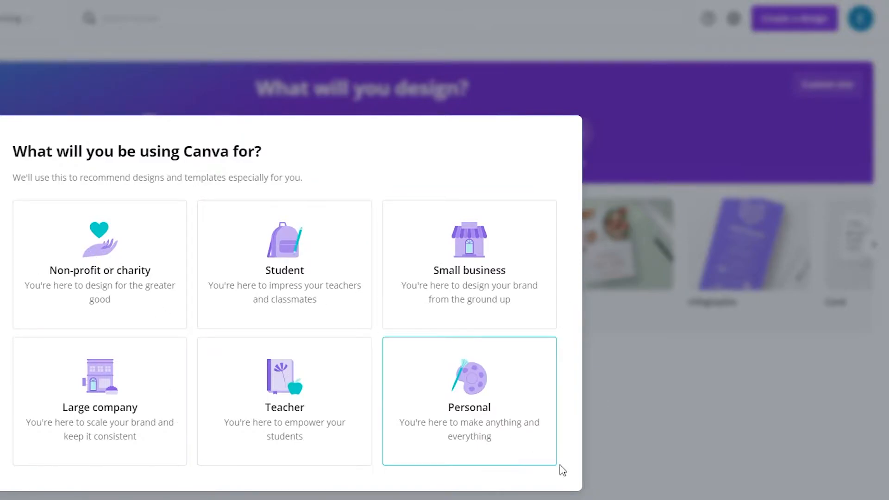
left_click(483, 427)
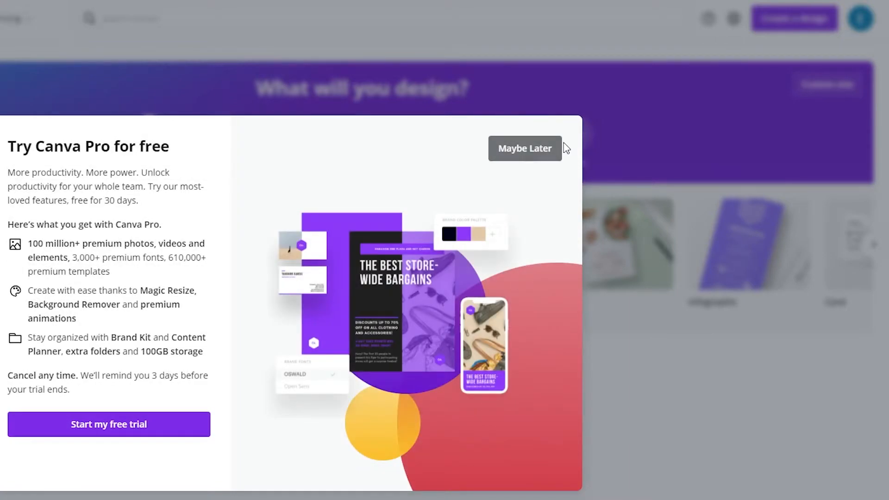
left_click(531, 150)
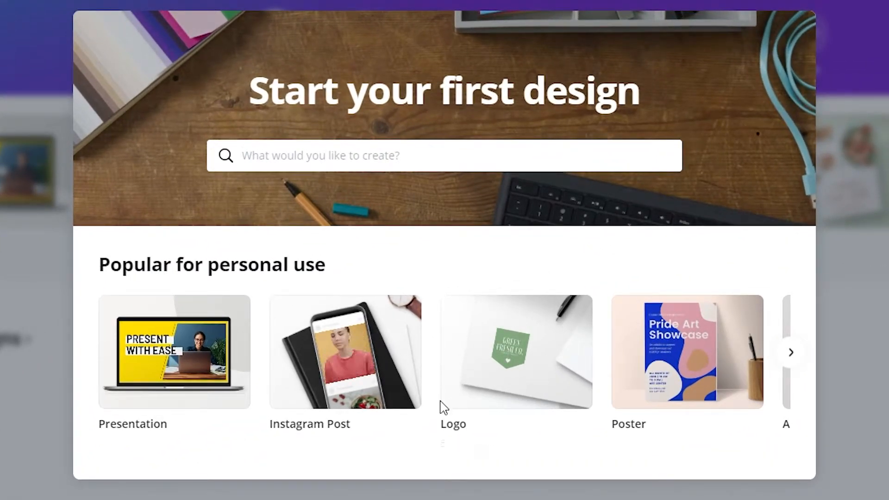
Step: Search the design types for "chan" and create a YouTube Channel Art design of 2560 × 1440 px
left_click(315, 150)
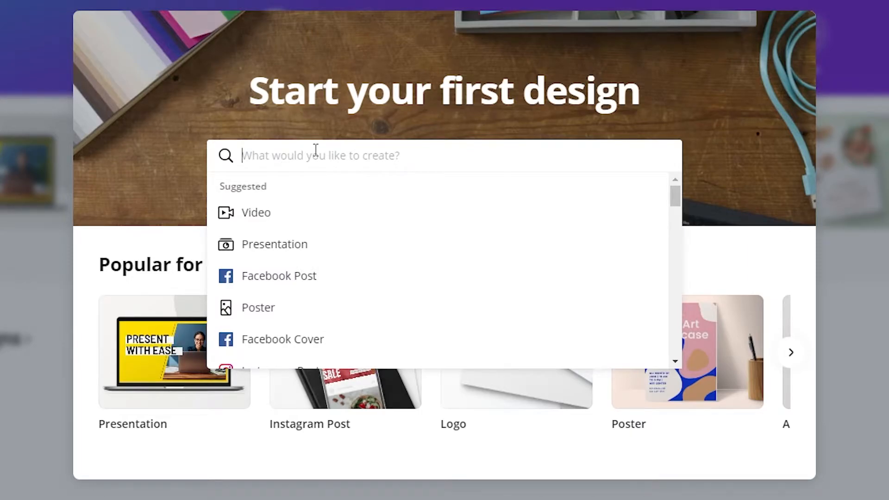
type("chan")
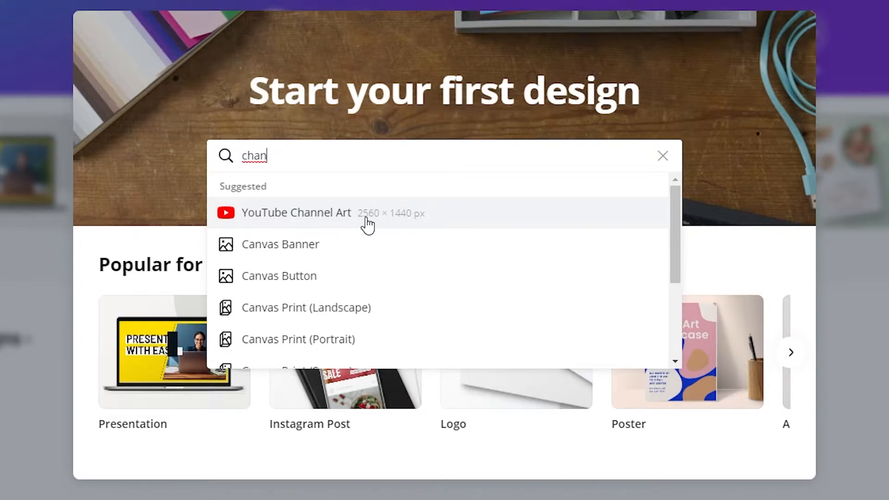
left_click(350, 218)
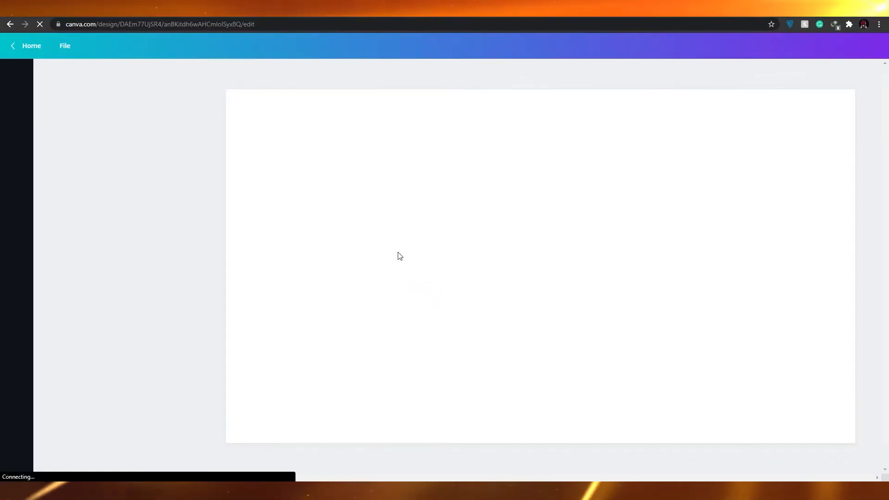
Step: Dismiss the introductory tour and place the black-and-green gaming template from the "For you" suggestions on the blank page
scroll(157, 222, "down", 3)
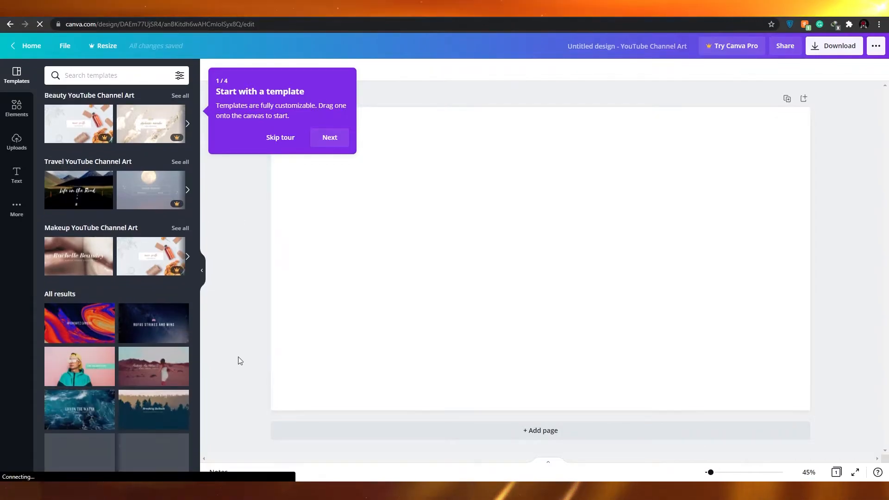
left_click(241, 361)
scroll(135, 341, "down", 3)
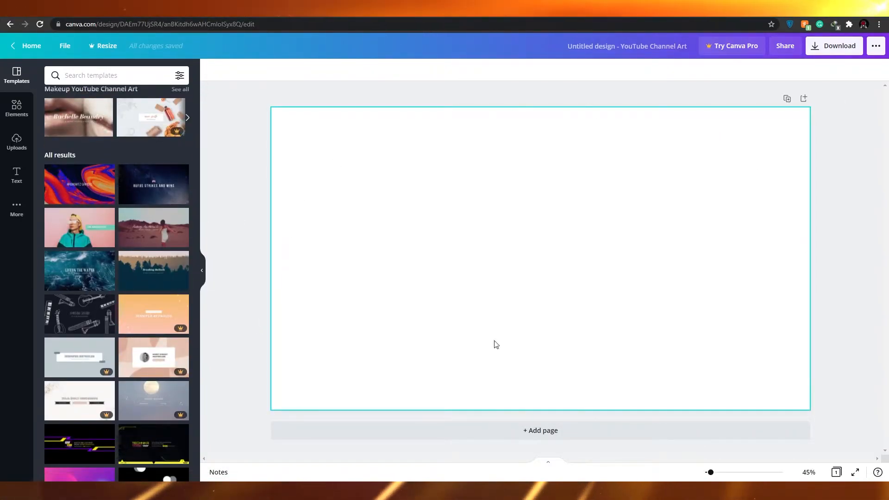
scroll(119, 334, "up", 6)
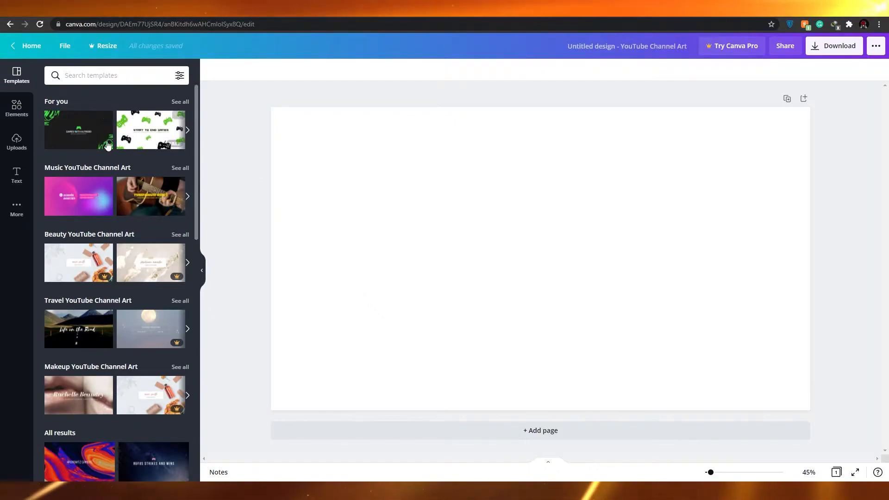
left_click_drag(93, 117, 473, 188)
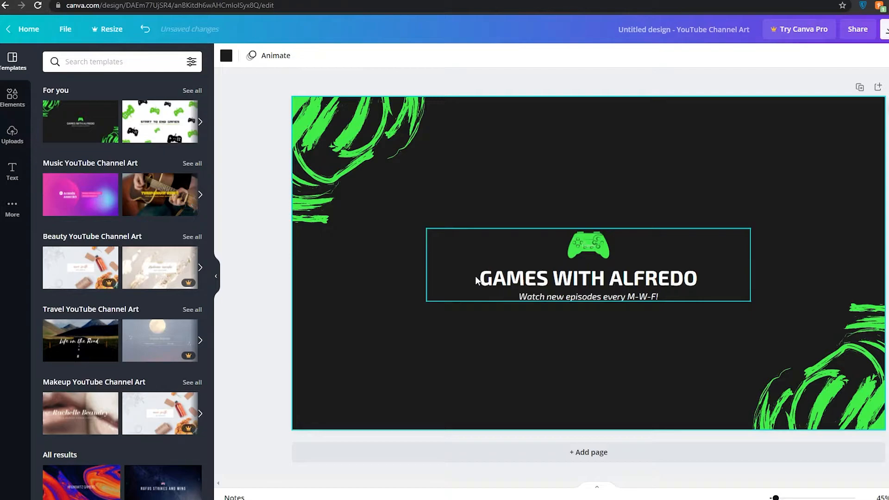
Step: Delete the template's dark background and all its remaining elements to empty the page
left_click(13, 198)
key("Delete")
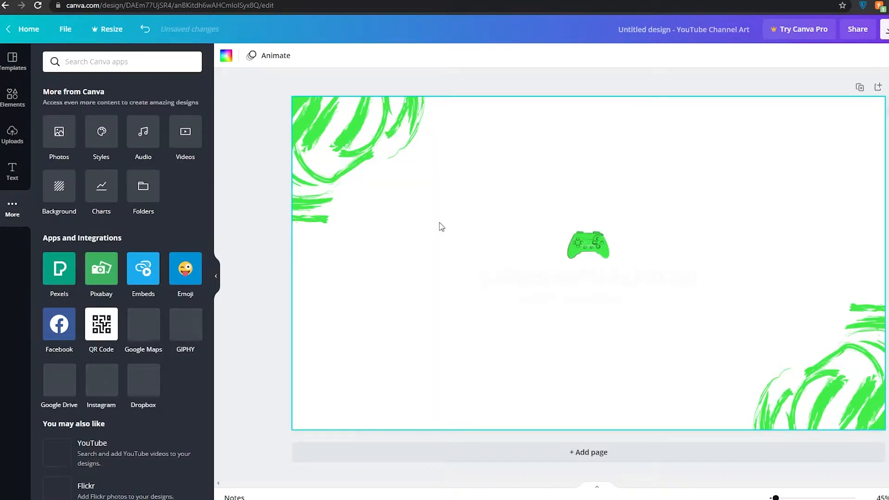
key("ctrl+a")
key("Delete")
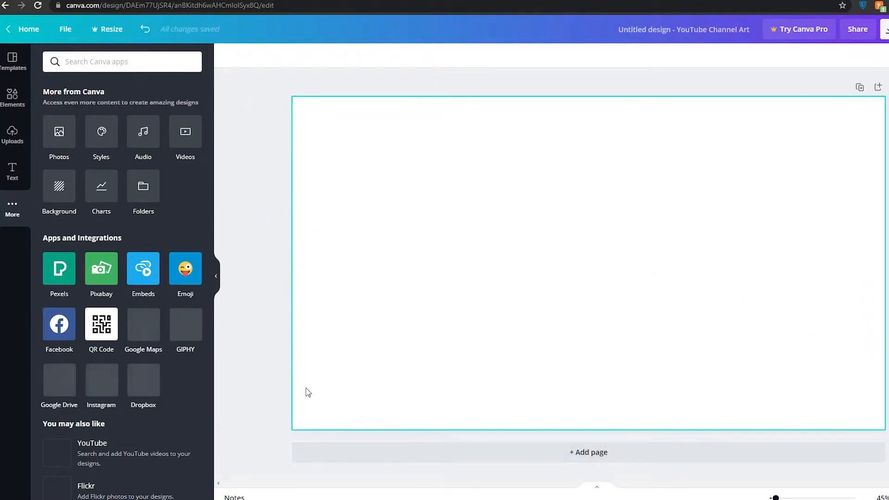
Step: Browse the background library and fill the page with the solid purple colour
scroll(162, 370, "down", 2)
scroll(120, 343, "up", 2)
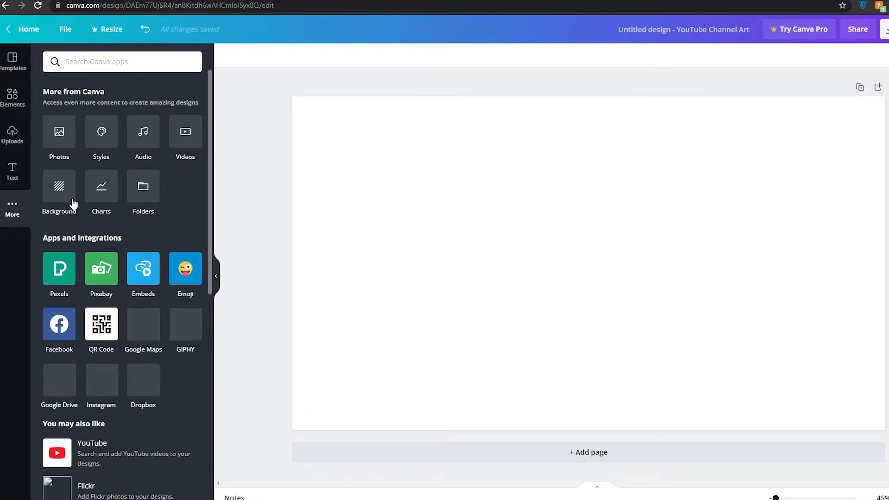
left_click(56, 189)
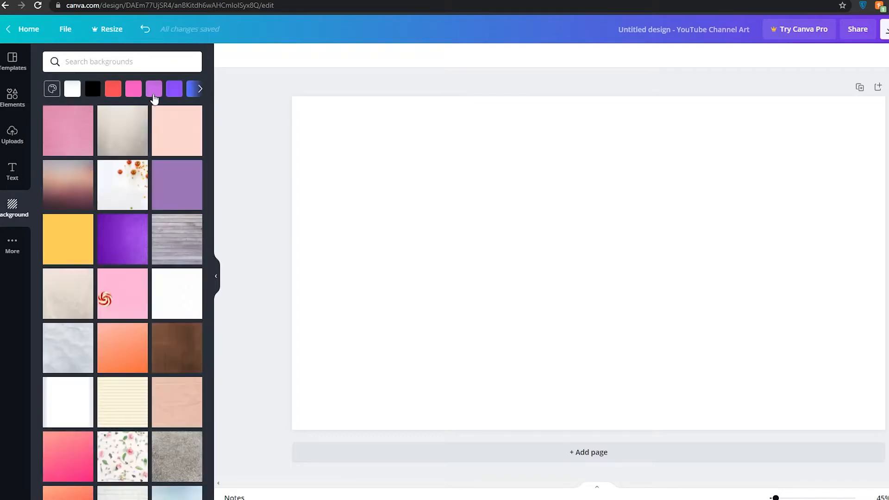
scroll(139, 278, "down", 3)
scroll(162, 347, "down", 3)
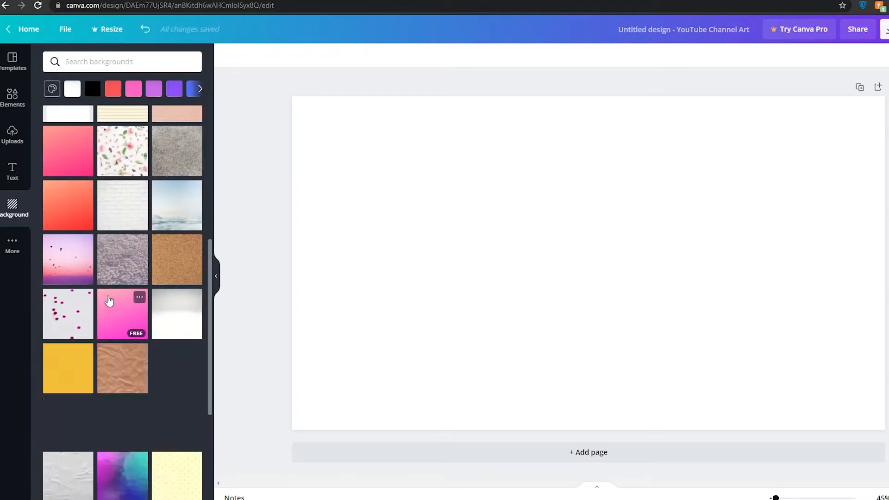
scroll(116, 287, "down", 4)
scroll(139, 371, "up", 10)
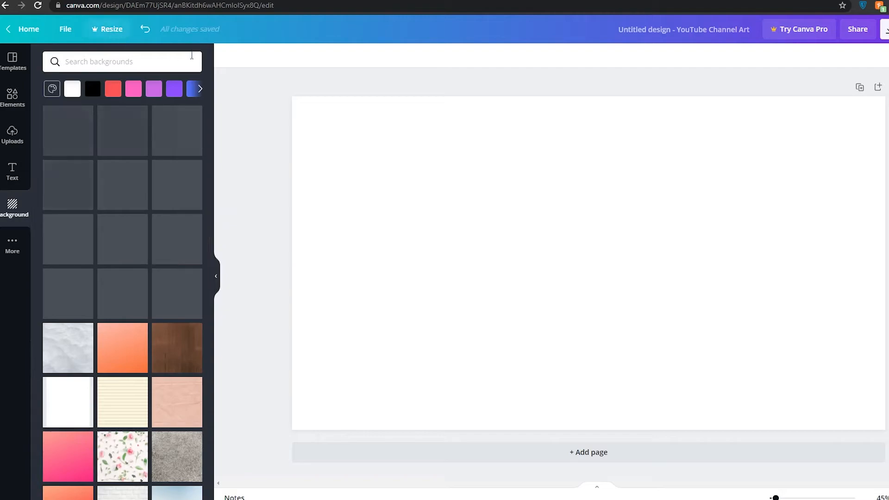
left_click(160, 88)
left_click(174, 89)
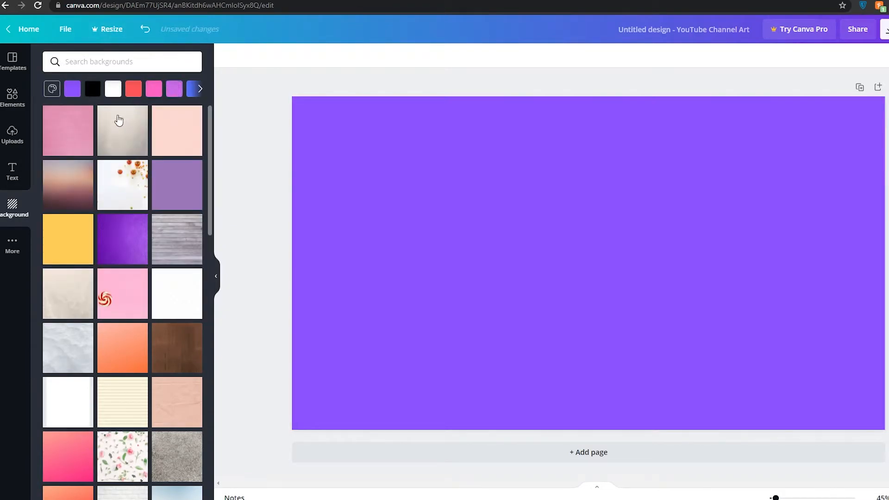
Step: Apply the coral-to-pink gradient from the background library as the page background
scroll(139, 189, "down", 1)
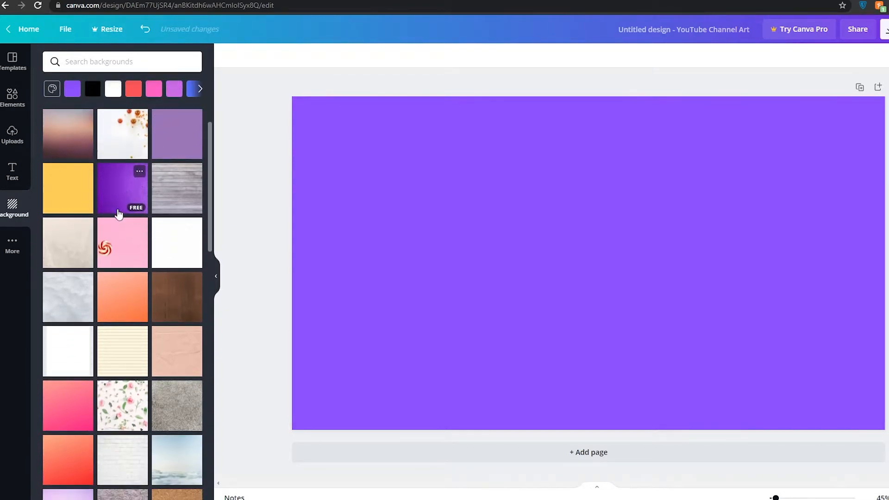
left_click(177, 267)
scroll(65, 271, "up", 2)
left_click(65, 154)
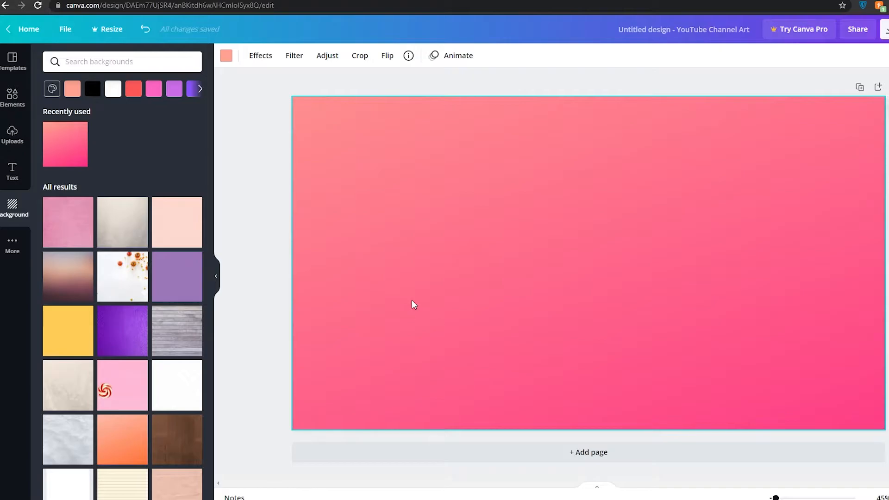
Step: Examine the available text styles, media upload options and element categories such as shapes, graphics and photos
left_click(13, 172)
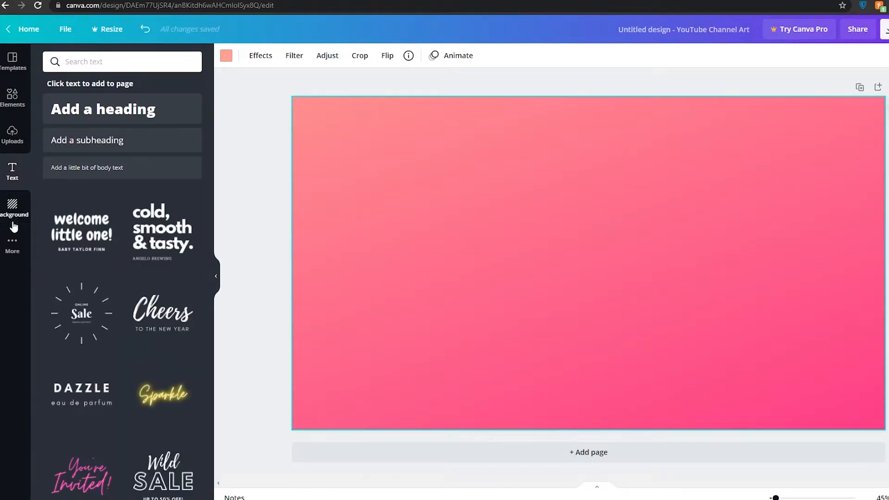
left_click(20, 213)
left_click(20, 173)
left_click(12, 215)
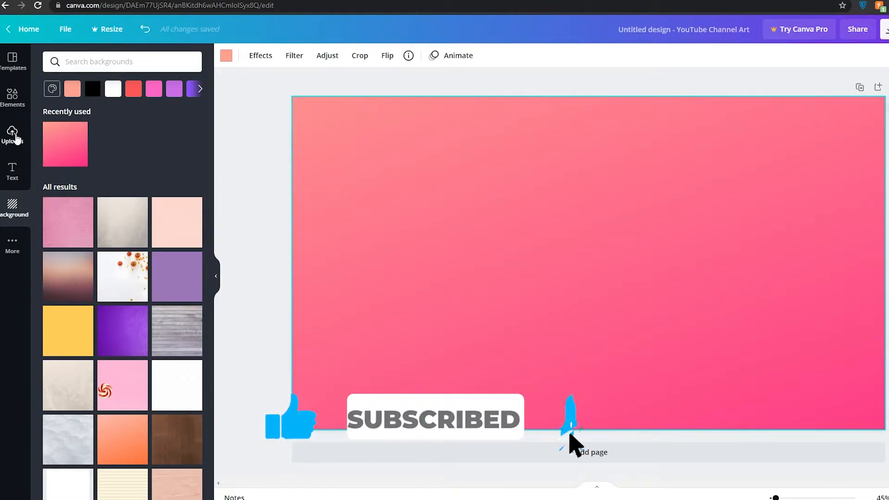
left_click(16, 138)
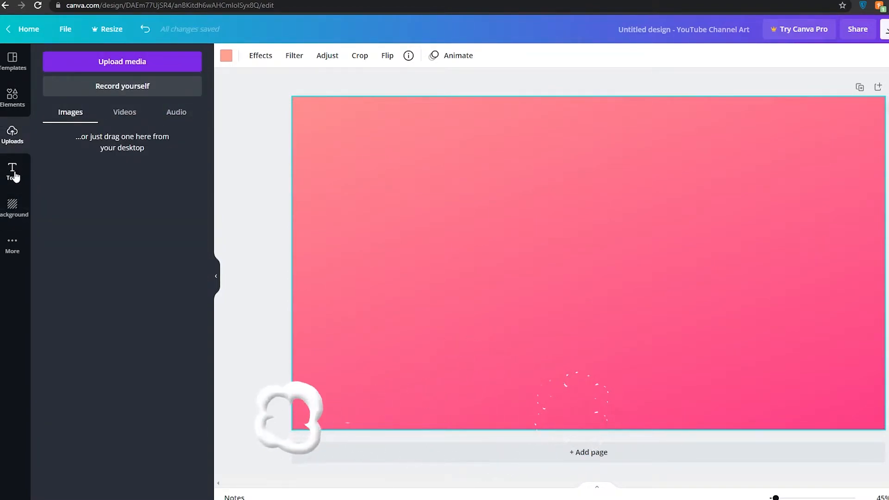
left_click(16, 169)
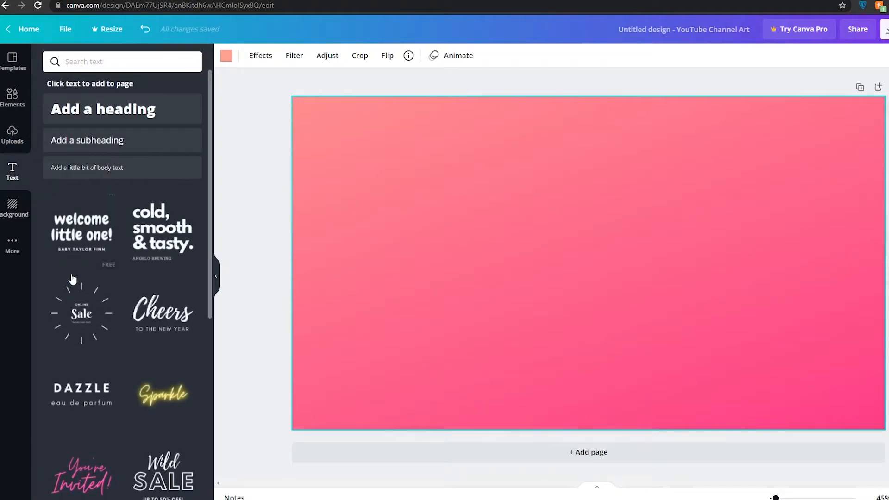
scroll(103, 380, "down", 4)
scroll(105, 389, "down", 2)
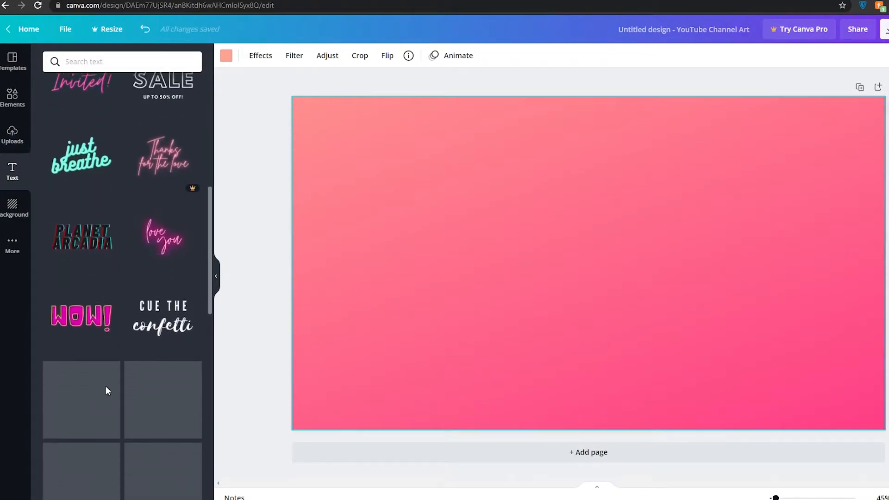
scroll(106, 388, "up", 9)
left_click(12, 96)
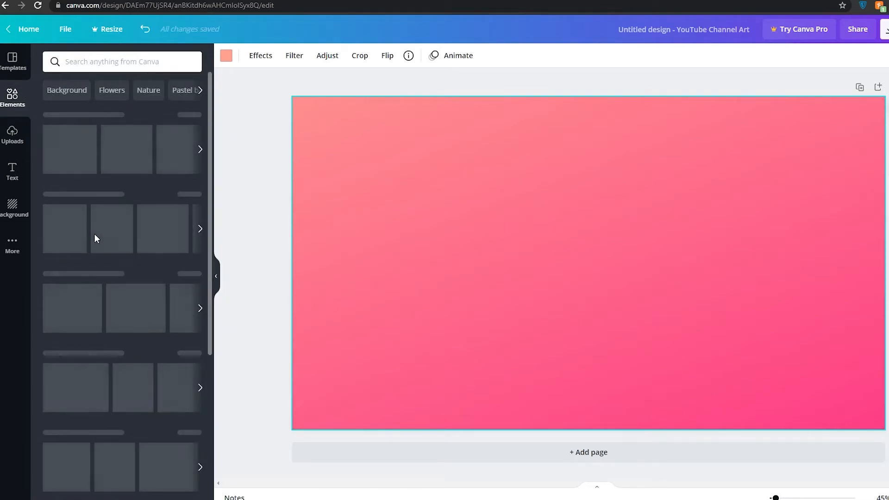
scroll(92, 234, "down", 5)
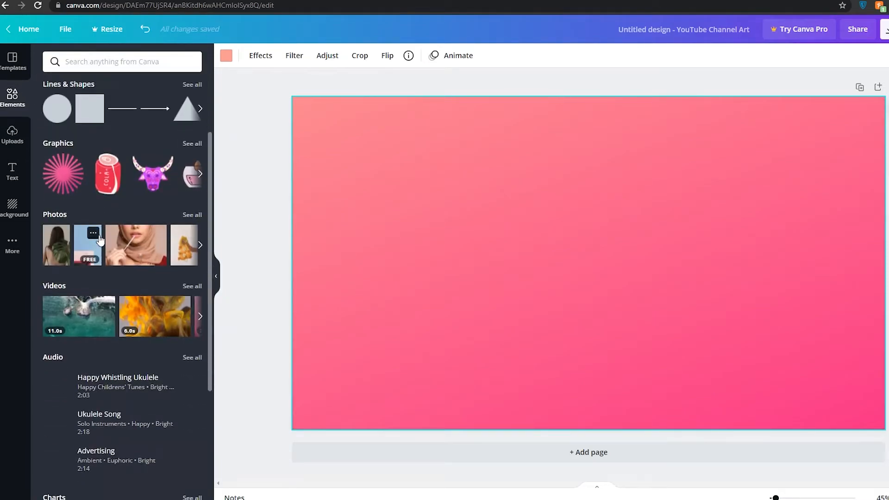
Step: Examine the remaining element categories, including videos, audio, charts, frames and grids
scroll(102, 235, "up", 2)
scroll(104, 240, "up", 3)
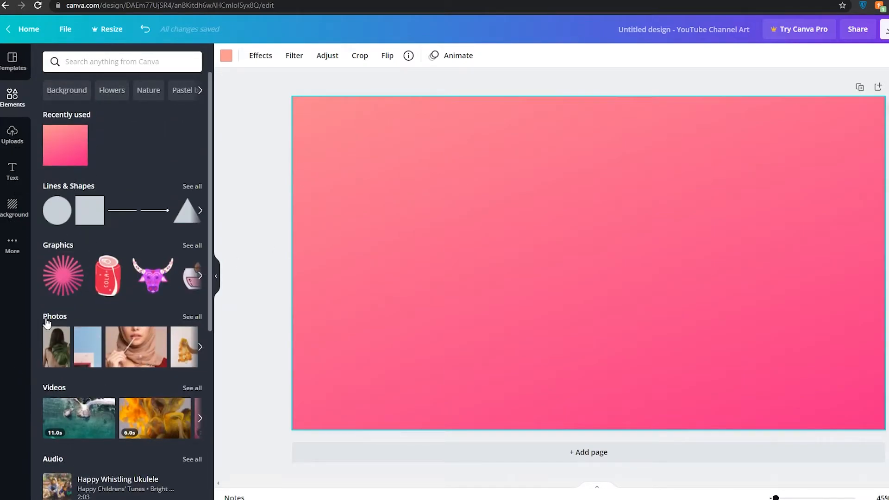
scroll(149, 262, "down", 2)
scroll(149, 262, "down", 4)
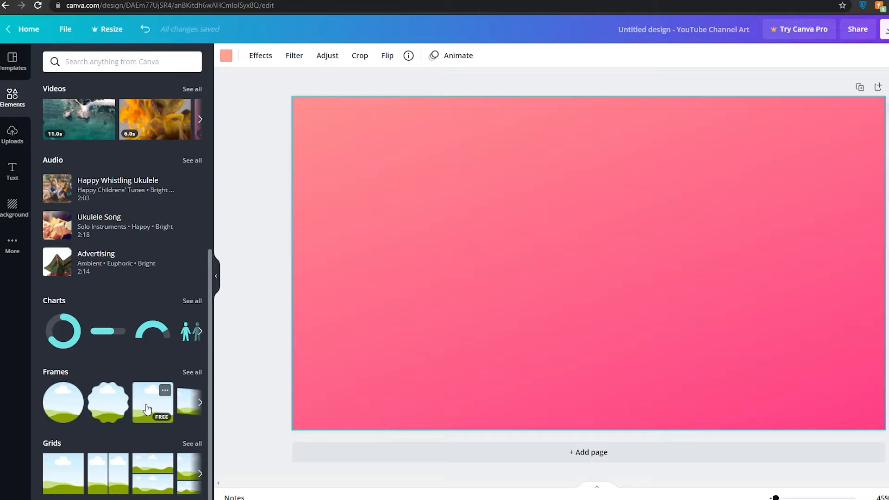
scroll(147, 408, "up", 6)
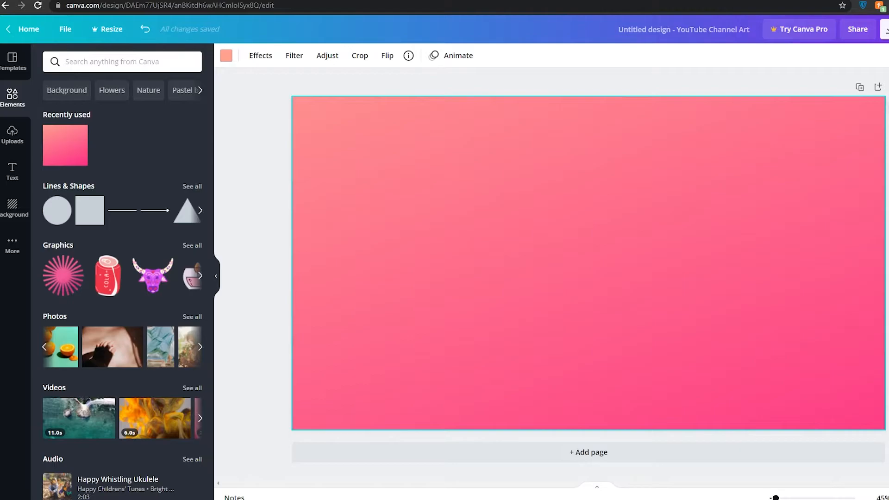
Step: Switch to YouTube in a new browser tab and search for "how to use canva"
left_click(140, 1)
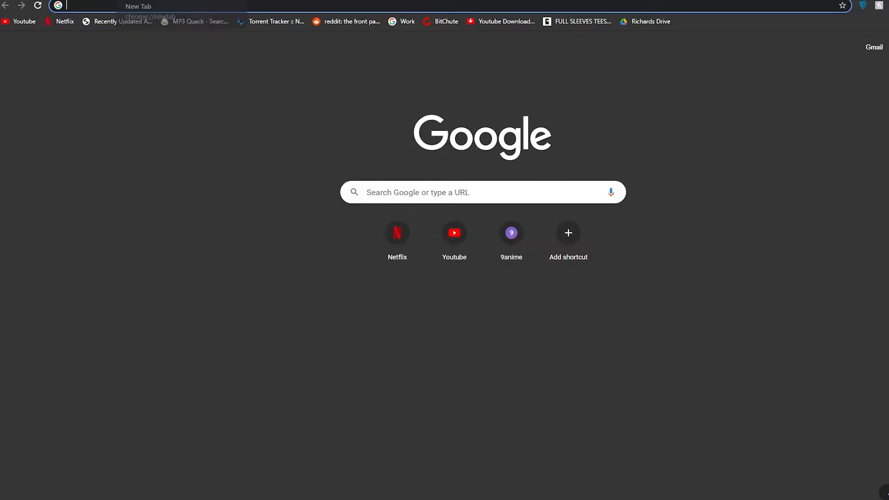
left_click(18, 21)
left_click(374, 30)
type("tech")
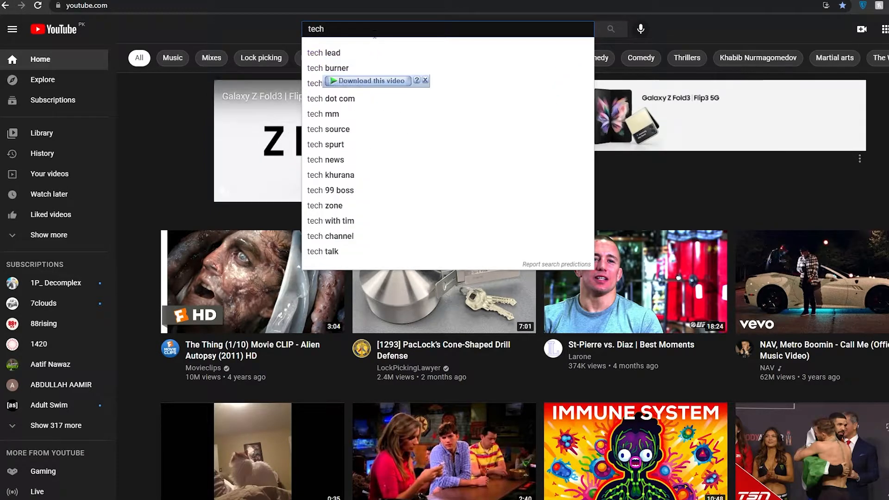
triple_click(370, 30)
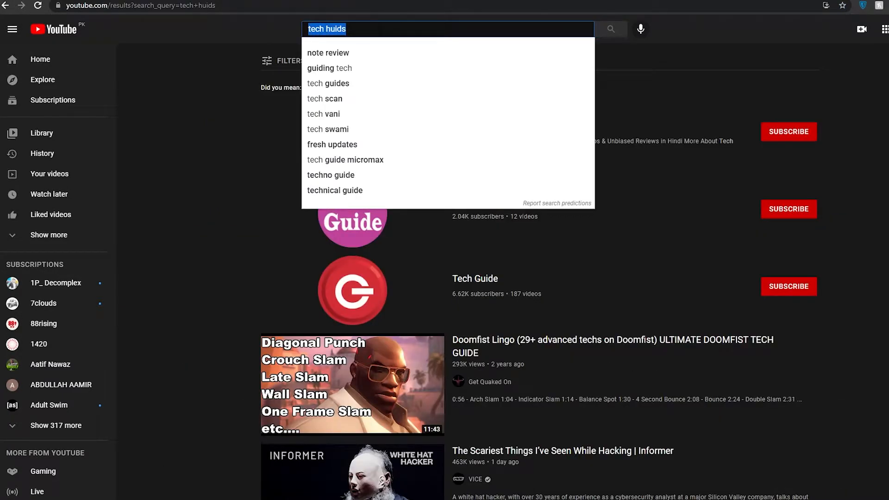
type("how to use canva")
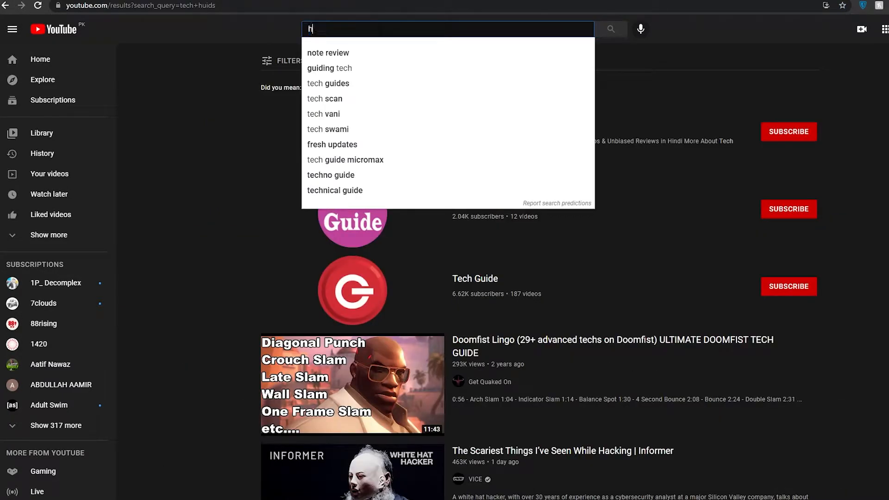
key("Return")
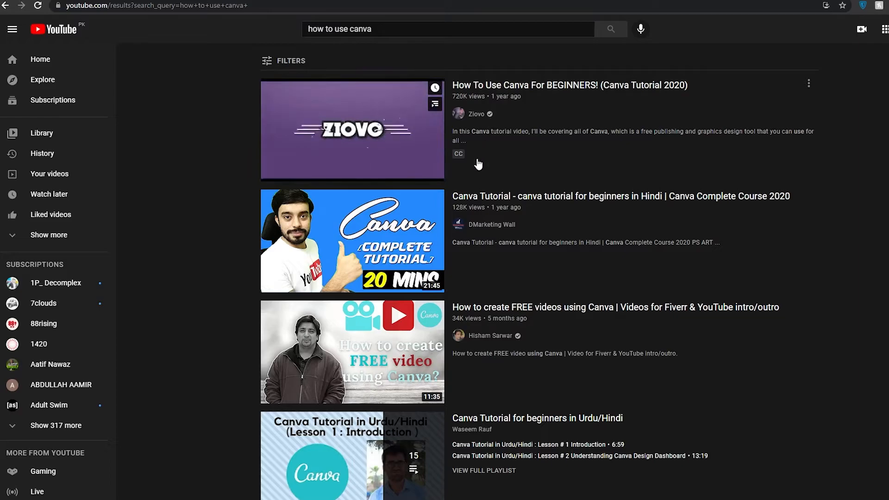
Step: Open the Learn With Seb channel from the search results, examine its banner, and switch back to the Canva design
scroll(412, 246, "down", 3)
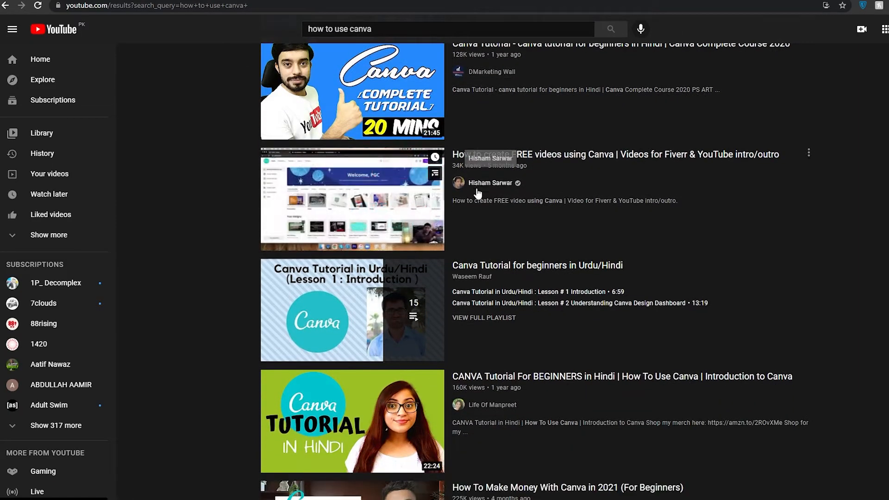
scroll(456, 184, "down", 10)
left_click(480, 372)
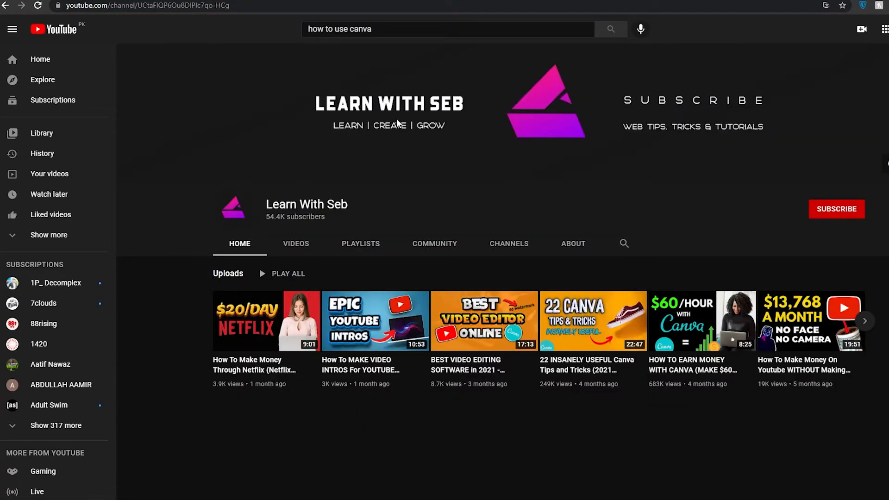
scroll(839, 153, "down", 1)
scroll(839, 153, "up", 1)
left_click(51, 0)
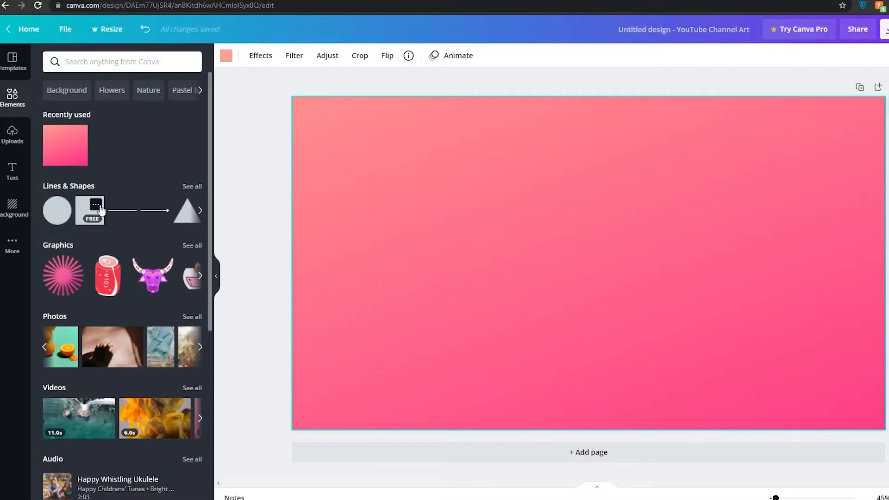
Step: Look through the ready-made text styles and add a heading reading "WELCOME" at the centre of the page
left_click(13, 173)
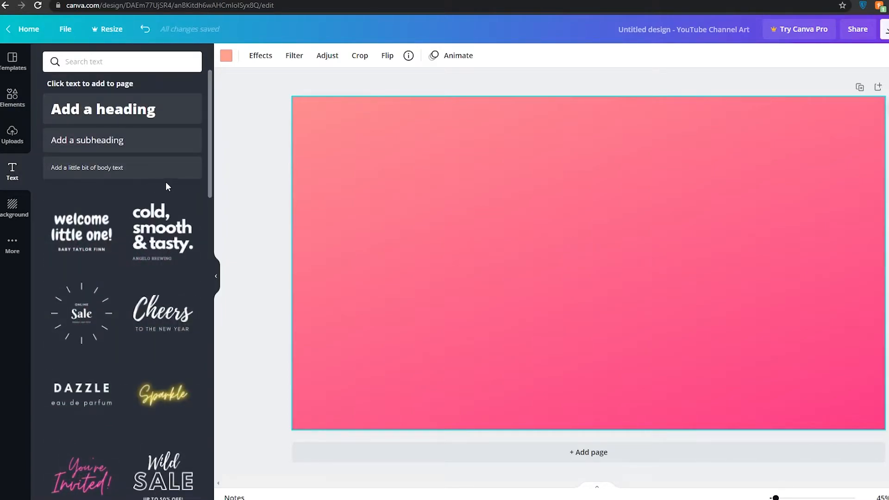
scroll(176, 237, "down", 6)
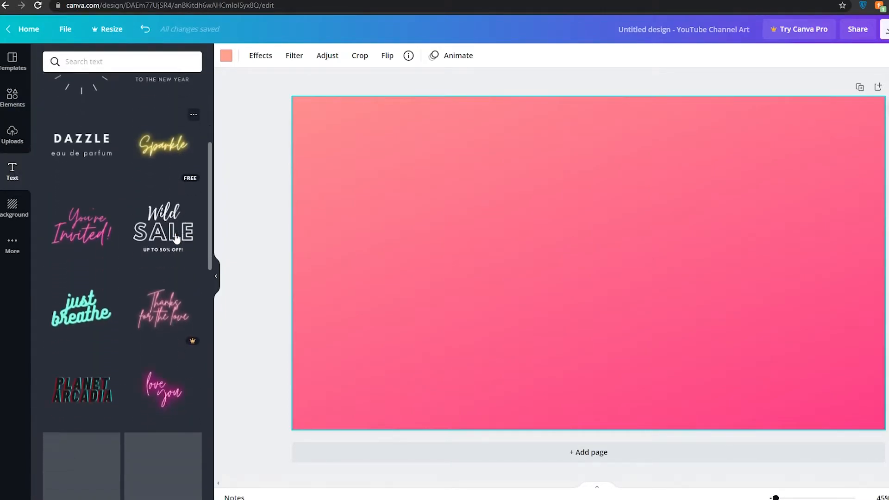
scroll(179, 273, "down", 4)
scroll(178, 273, "up", 2)
scroll(178, 273, "down", 3)
scroll(181, 277, "down", 5)
scroll(148, 394, "up", 3)
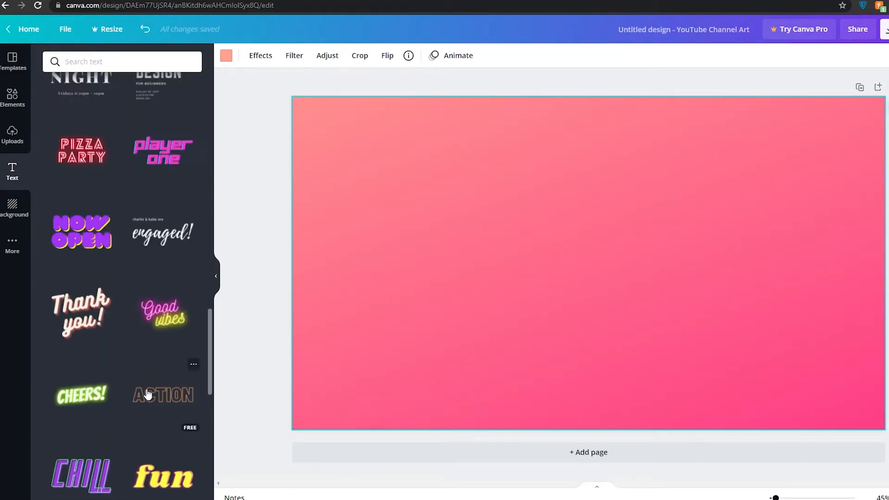
scroll(135, 323, "up", 3)
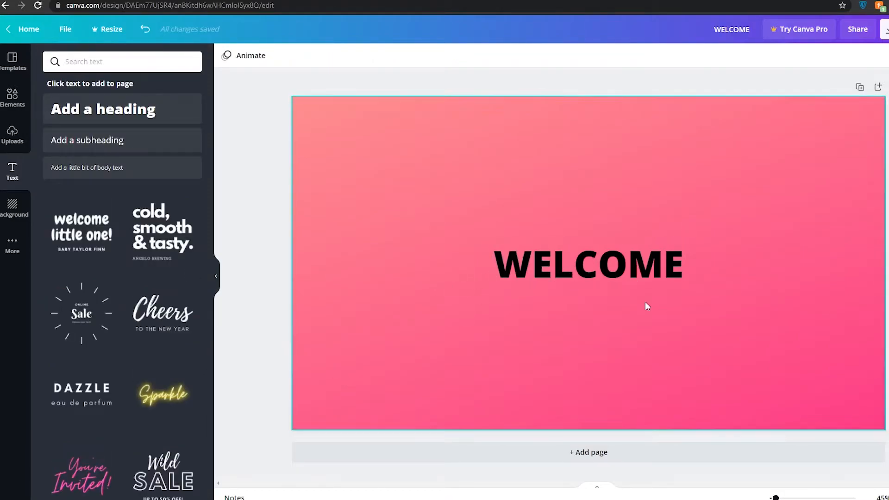
Step: Select the WELCOME heading's text and open the font search for it
left_click(627, 165)
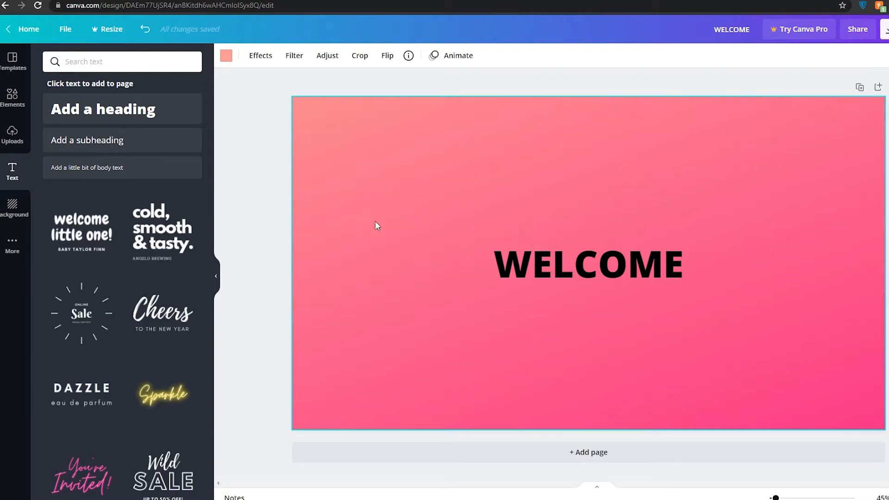
mouse_move(667, 265)
left_mouse_down()
mouse_move(643, 265)
mouse_move(676, 263)
mouse_move(666, 265)
left_mouse_up()
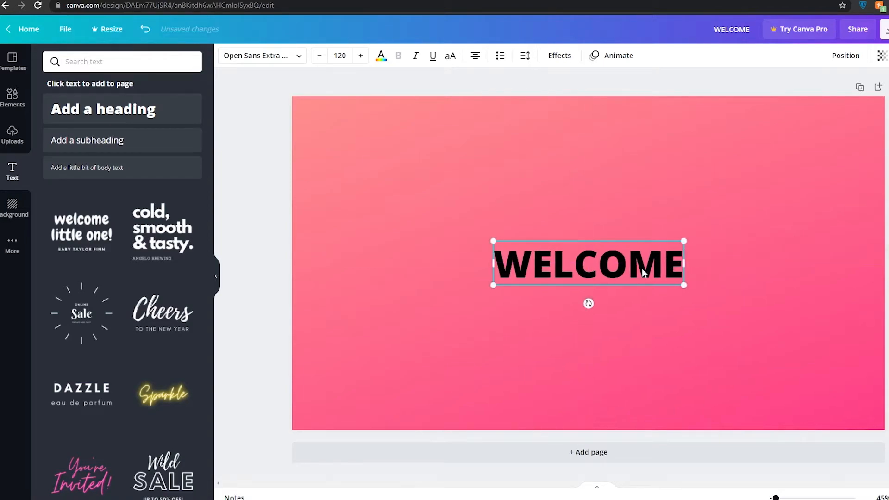
double_click(642, 268)
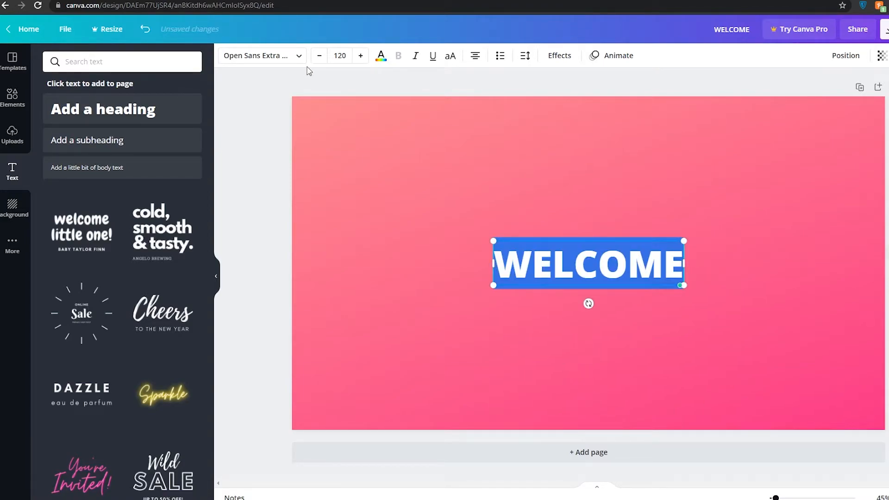
left_click(277, 61)
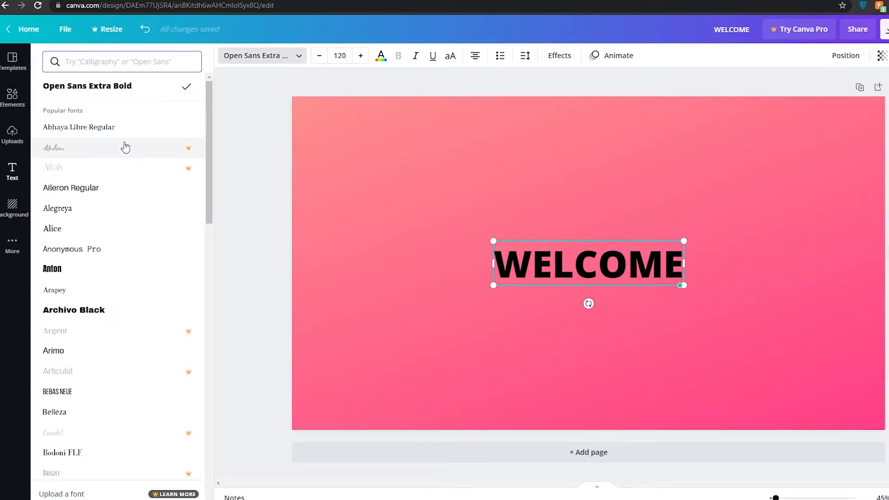
left_click(117, 66)
type("OPE")
key("BackSpace")
key("BackSpace")
key("BackSpace")
type("Coolve")
key("BackSpace")
key("BackSpace")
key("BackSpace")
key("BackSpace")
key("BackSpace")
key("BackSpace")
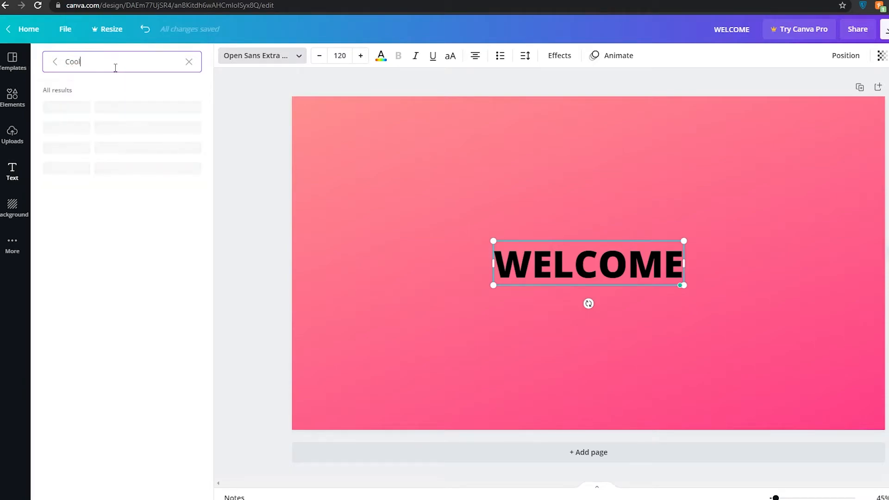
Step: Search the fonts for "mont", set the WELCOME heading to Montserrat Semi-Bold, and move it to the left half of the page
type("mont")
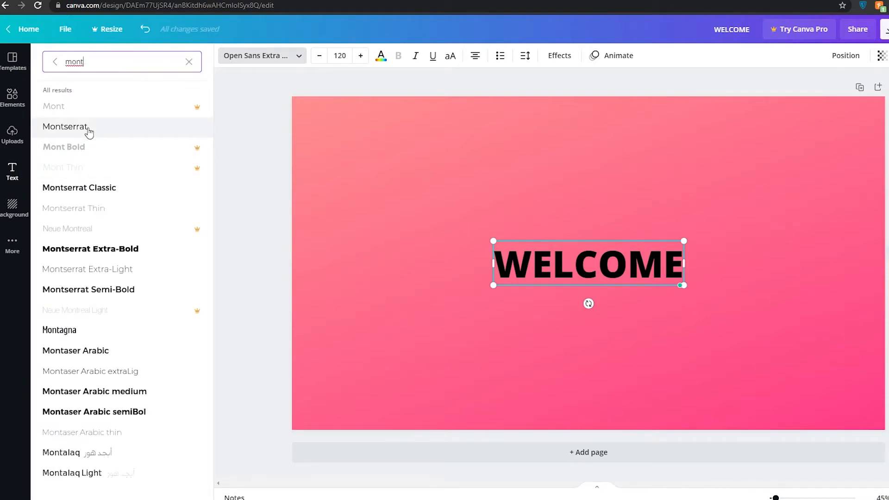
left_click(88, 131)
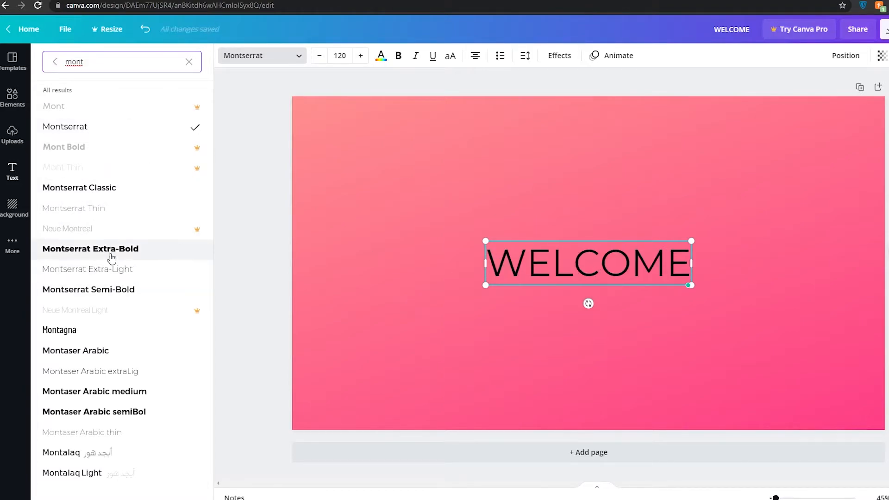
left_click(116, 290)
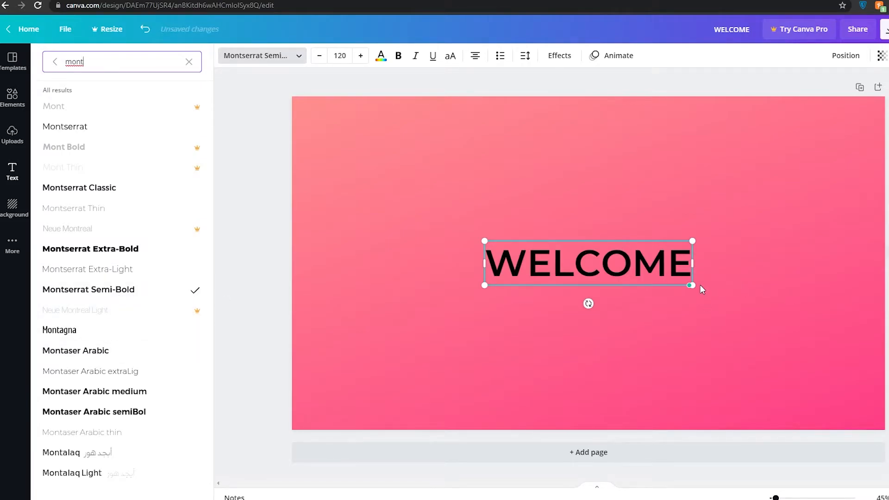
left_click_drag(586, 276, 418, 242)
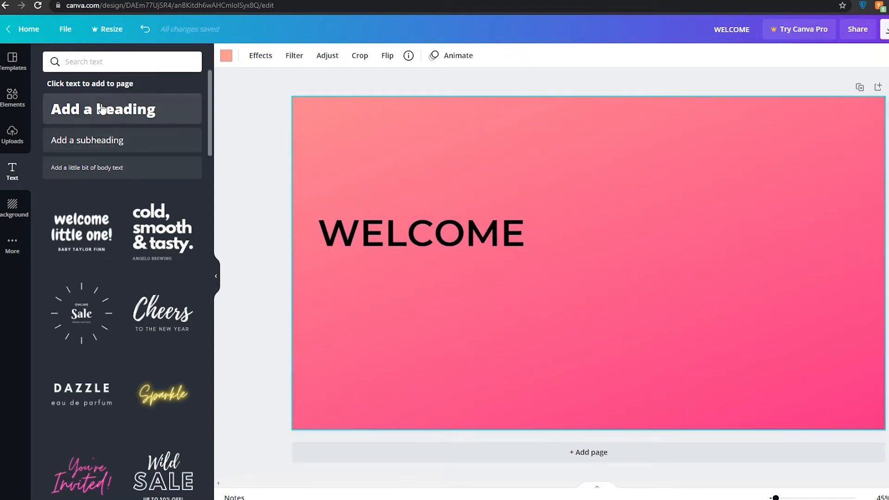
Step: Add a subheading reading "Daily Videos" at size 64.9 and place it centred beneath the WELCOME heading
left_click(103, 155)
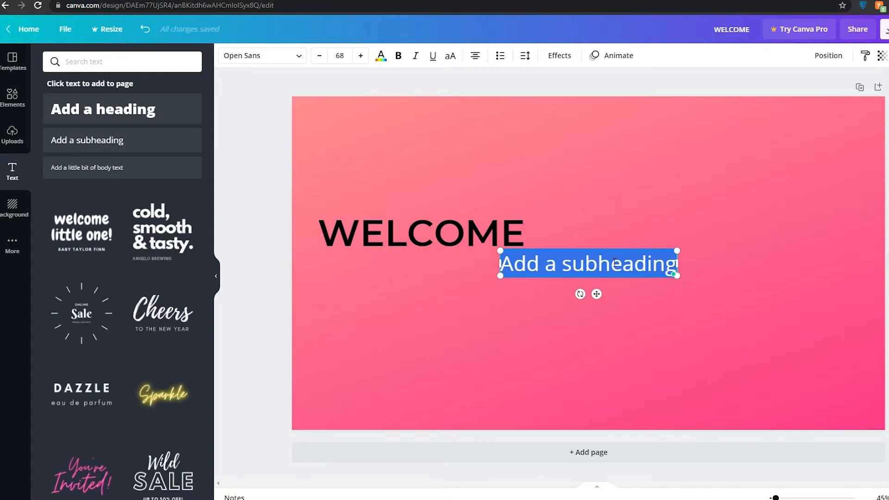
type("Daily Videos 111")
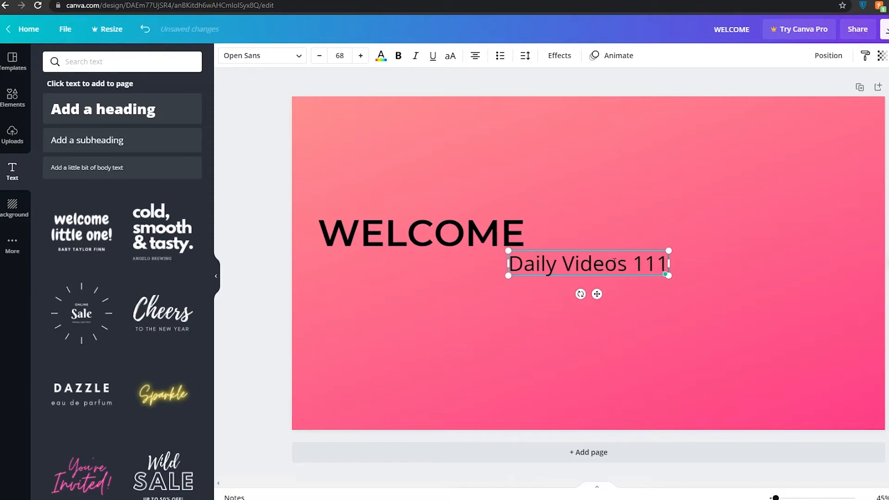
key("BackSpace")
key("BackSpace")
key("BackSpace")
key("BackSpace")
mouse_move(613, 262)
left_mouse_down()
mouse_move(436, 268)
mouse_move(438, 276)
left_mouse_up()
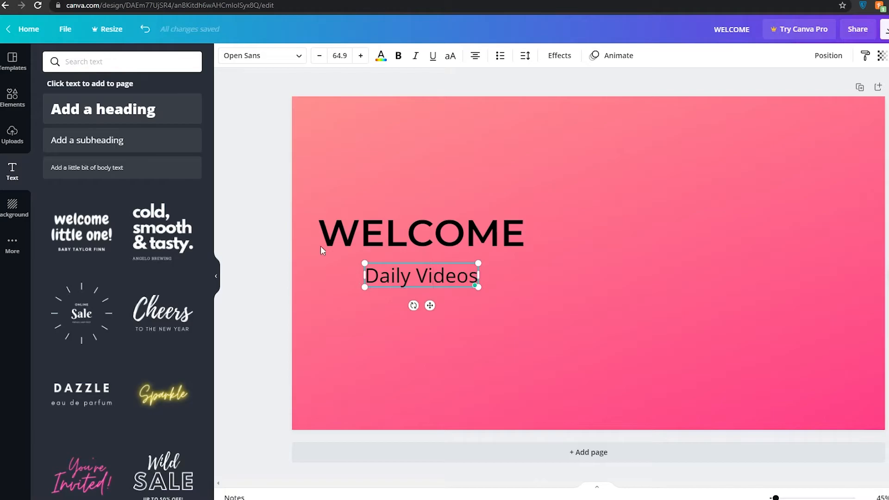
Step: Add a coral square shape and reshape it into a narrow bar fitted behind the Daily Videos text
left_click(10, 94)
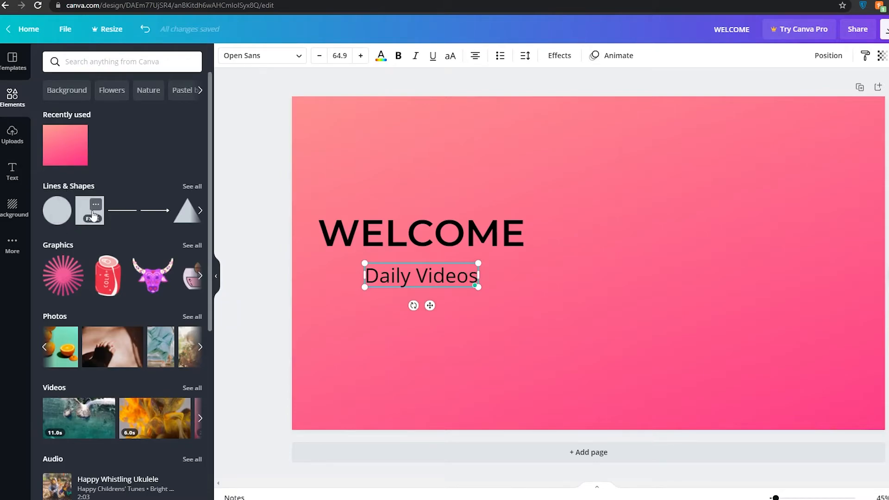
left_click(84, 213)
left_click_drag(591, 170, 429, 268)
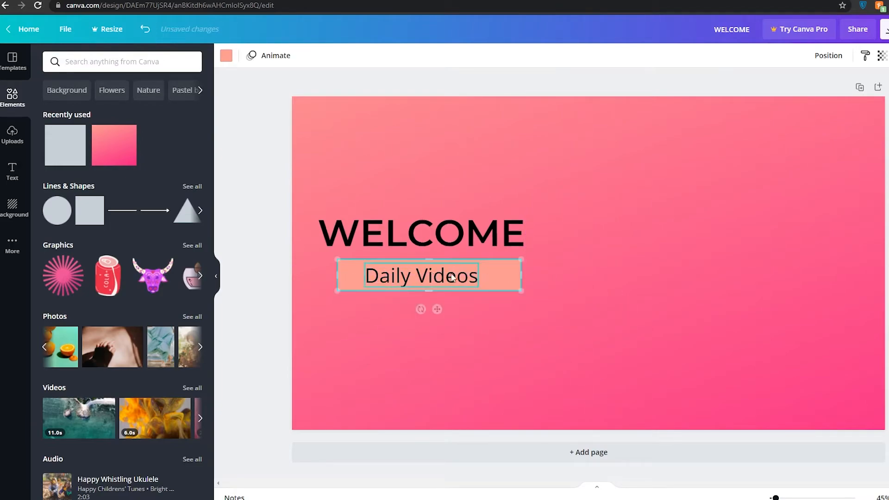
left_click_drag(521, 273, 485, 274)
left_click_drag(337, 274, 360, 274)
Step: Align the Daily Videos text and its coral bar to a common horizontal centre and move both slightly lower beneath WELCOME
left_click(373, 325)
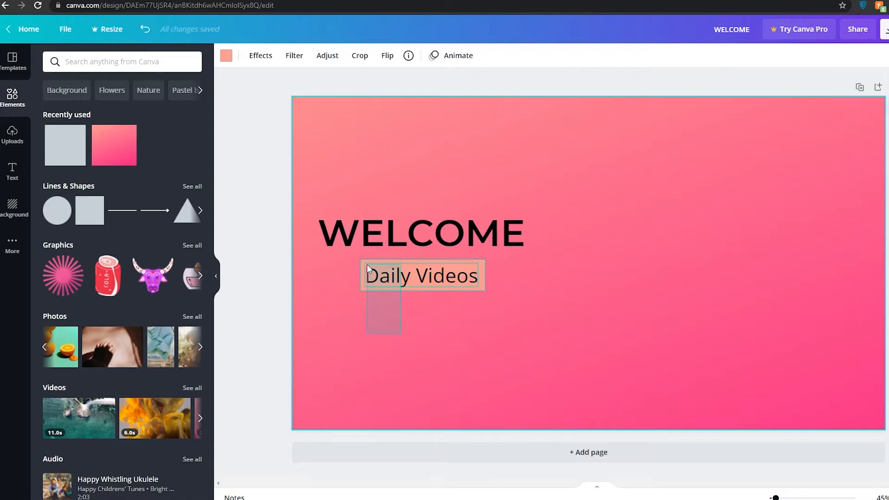
left_click_drag(366, 264, 365, 263)
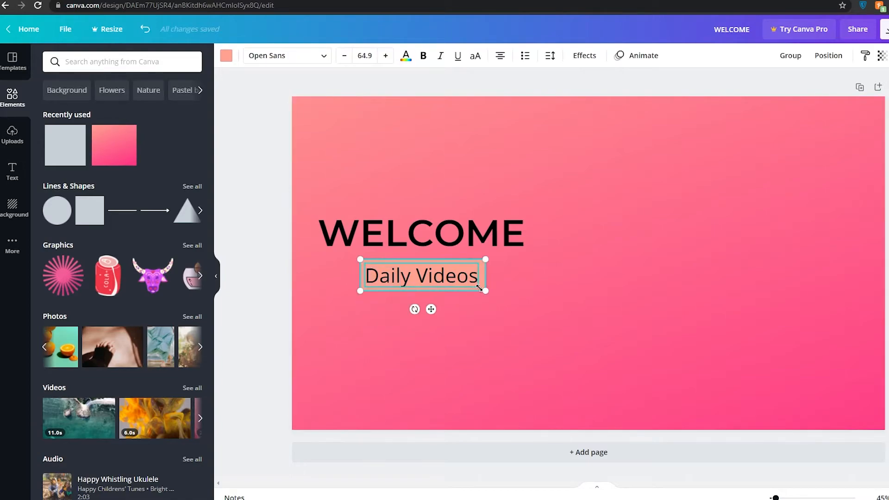
left_click(828, 57)
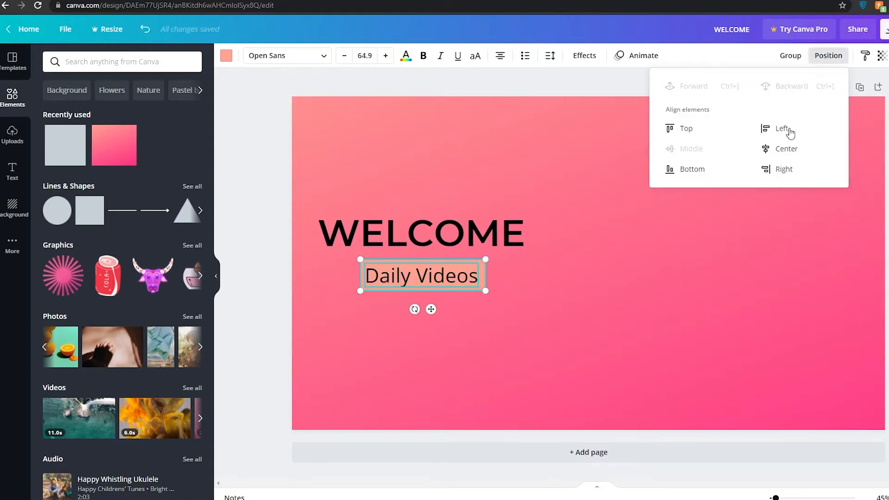
left_click(781, 155)
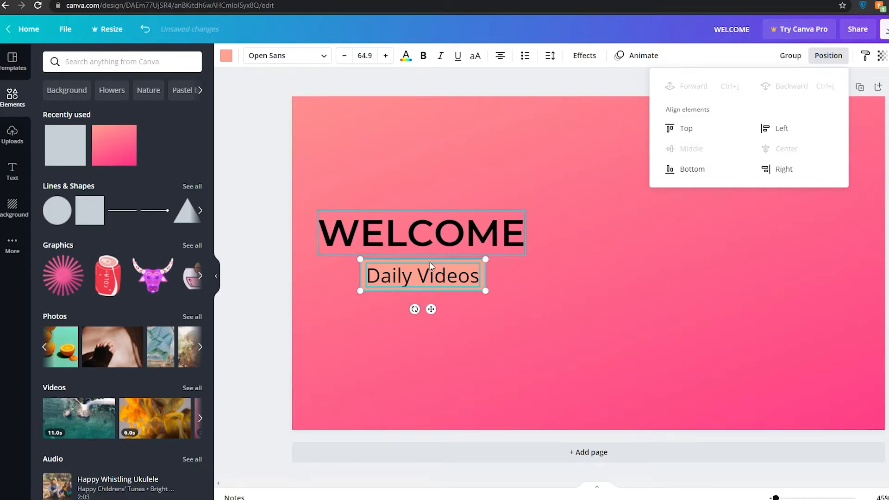
key("Escape")
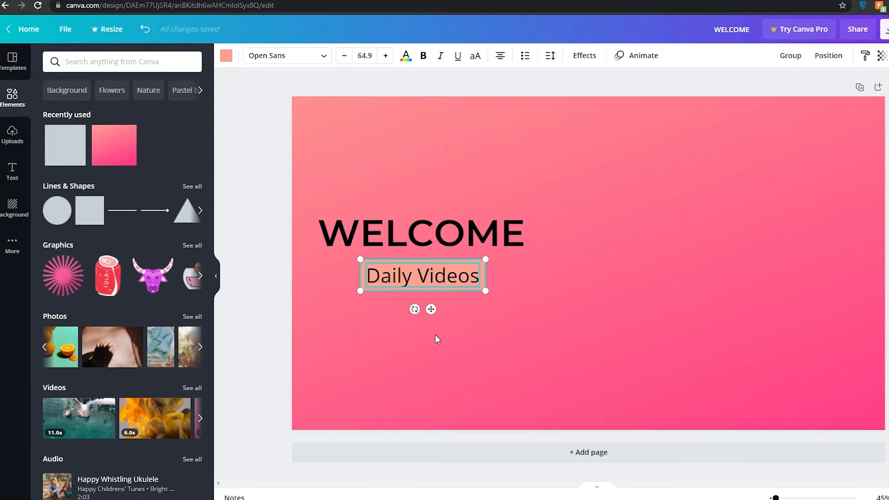
left_click_drag(432, 309, 421, 333)
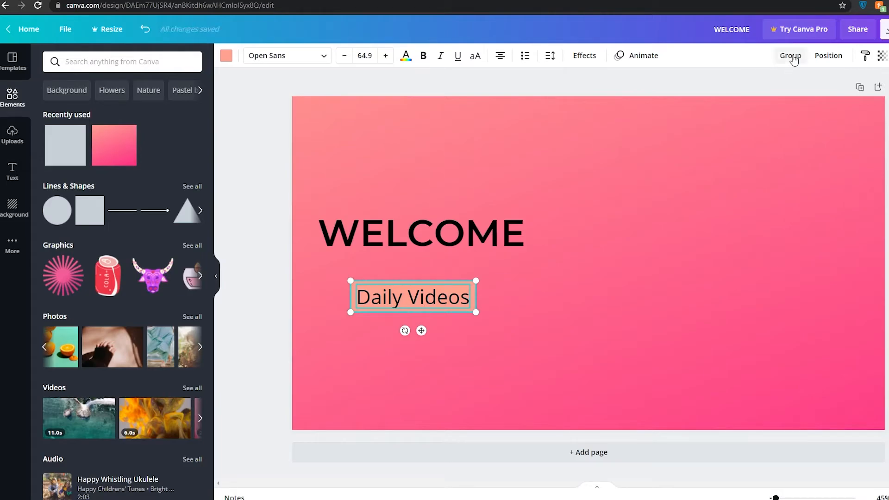
Step: Group the Daily Videos text with its coral bar and move the group up close beneath WELCOME
left_click(794, 59)
left_click_drag(419, 301, 428, 284)
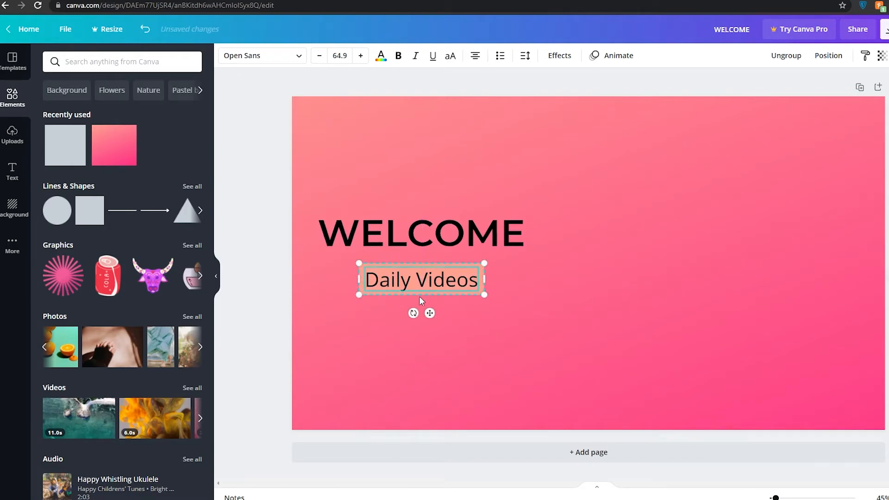
Step: Ungroup the Daily Videos text and its bar, and recolour the bar with a custom hot pink
left_click(801, 58)
left_click_drag(430, 282, 467, 302)
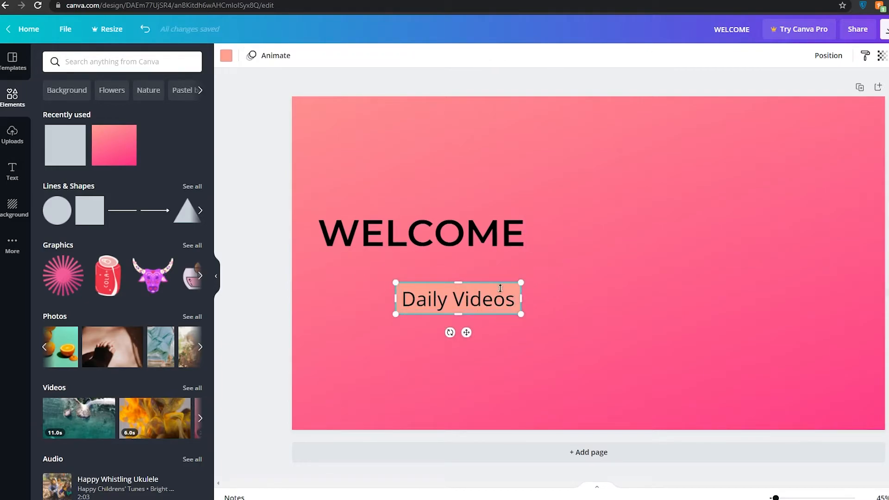
left_click(226, 55)
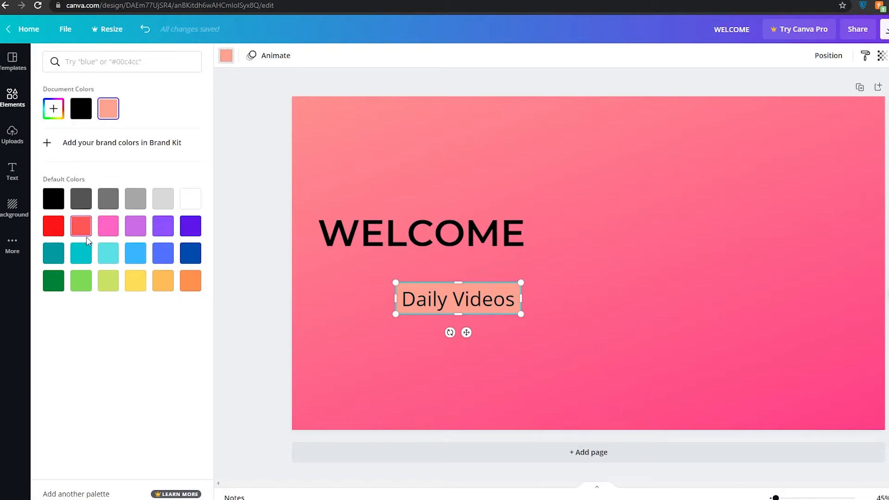
left_click(186, 236)
left_click(104, 226)
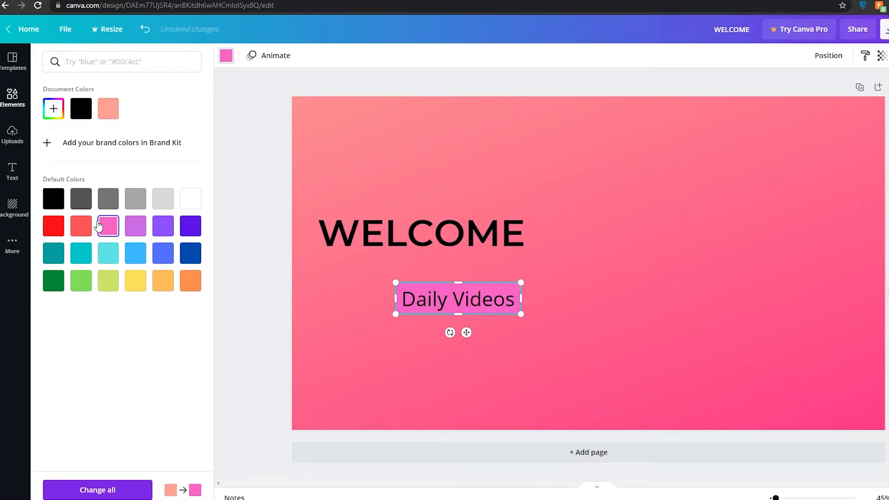
left_click(54, 116)
left_click_drag(139, 140, 157, 120)
left_click(178, 109)
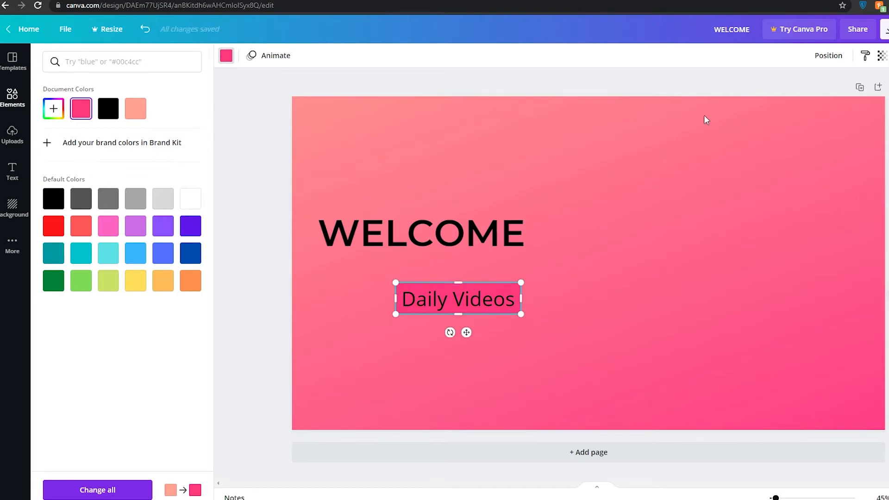
Step: Group the Daily Videos text with its hot pink bar again and place the group centred just beneath WELCOME
left_click_drag(569, 345, 404, 280)
left_click(790, 56)
left_click(444, 326)
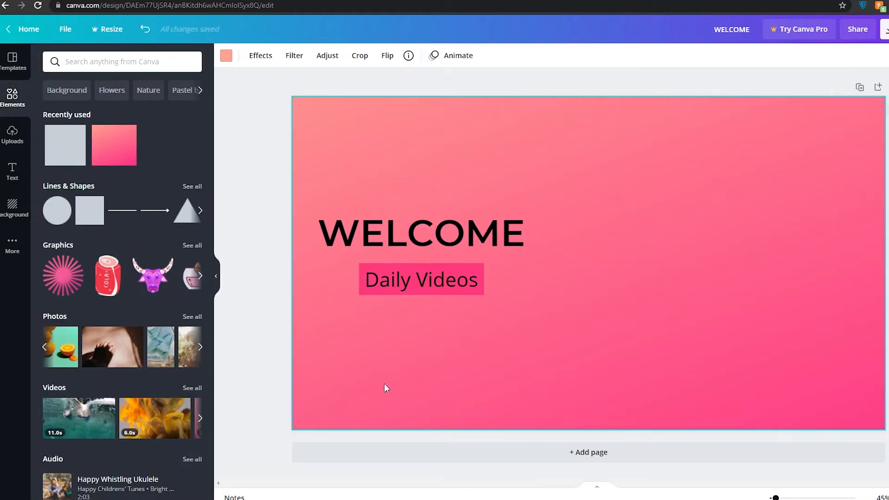
scroll(113, 250, "down", 1)
scroll(116, 278, "down", 4)
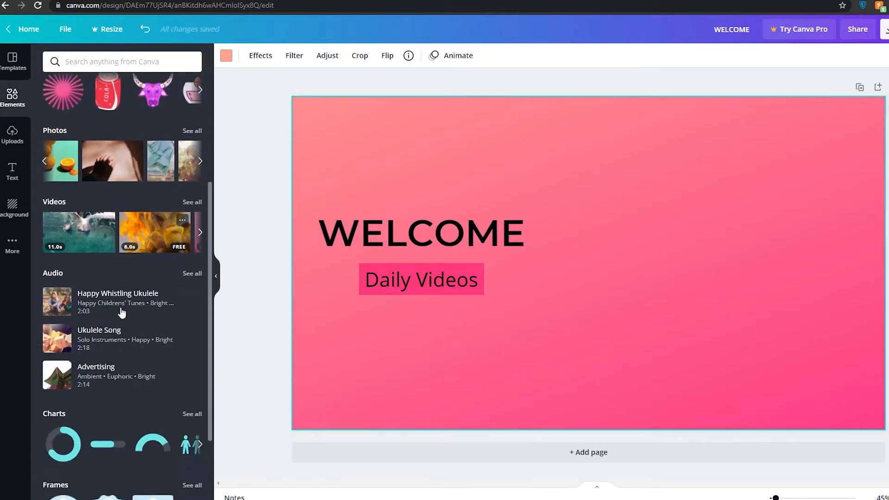
scroll(120, 333, "up", 1)
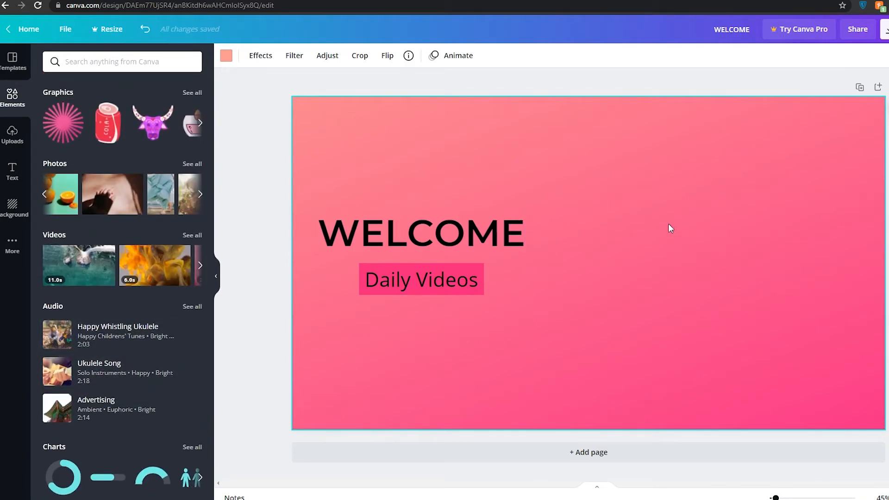
left_click(201, 123)
left_click(200, 123)
Step: Show the media upload sources and look through the device's Pictures folder for the calico cat image
left_click(12, 135)
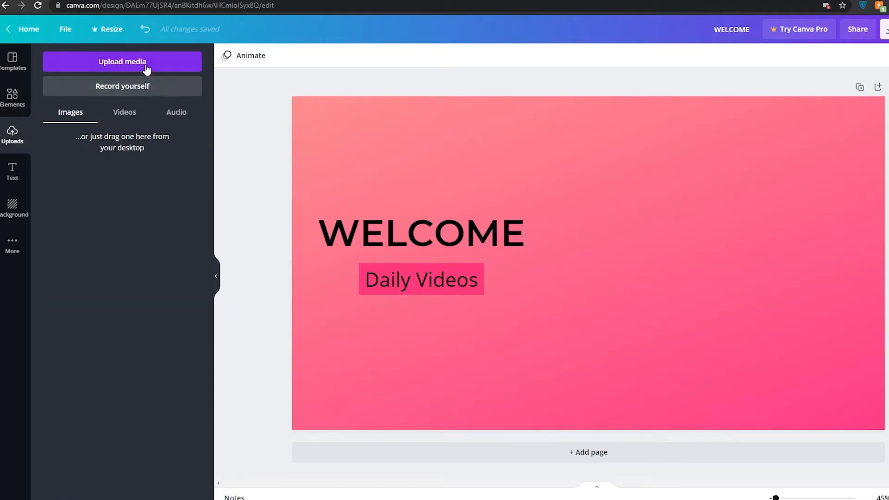
left_click(139, 68)
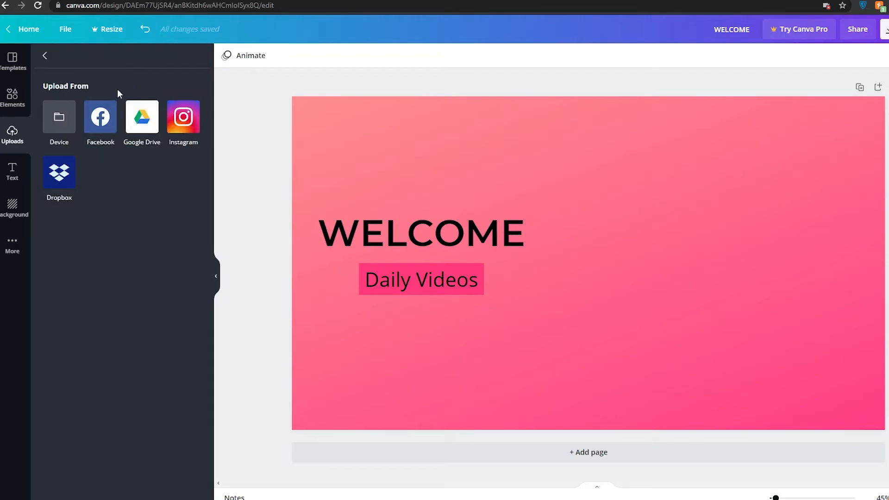
left_click(74, 117)
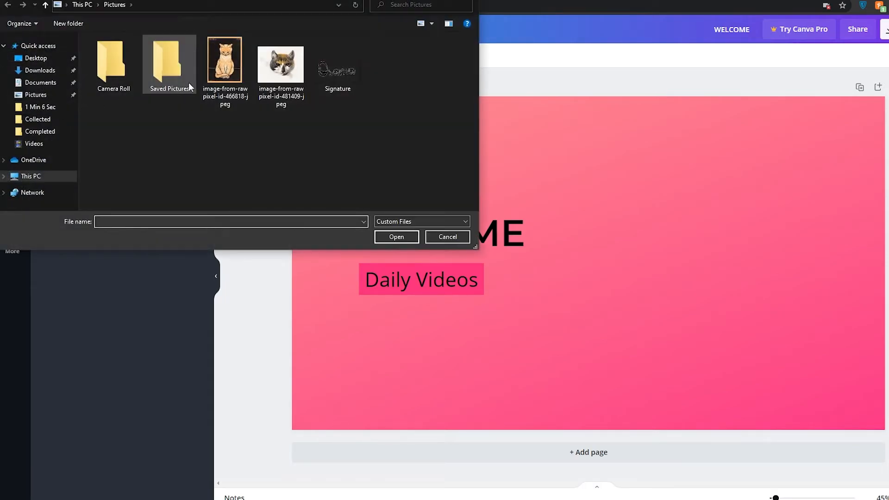
left_click(277, 70)
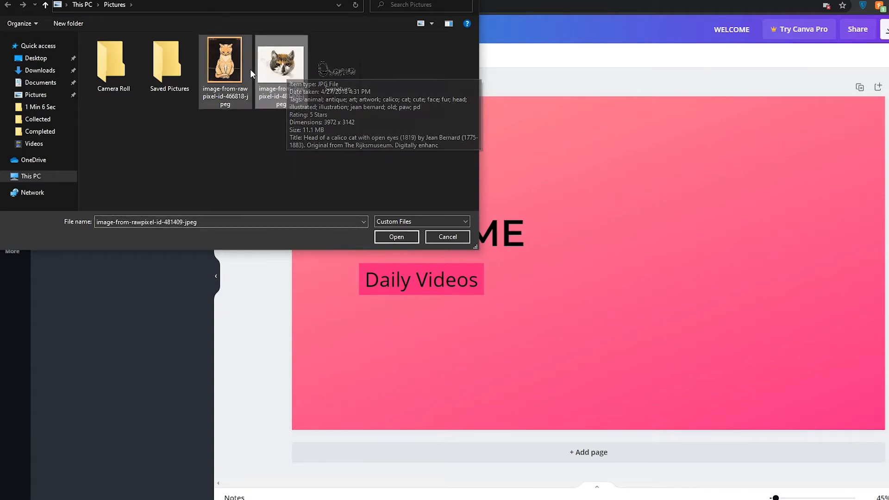
left_click(447, 236)
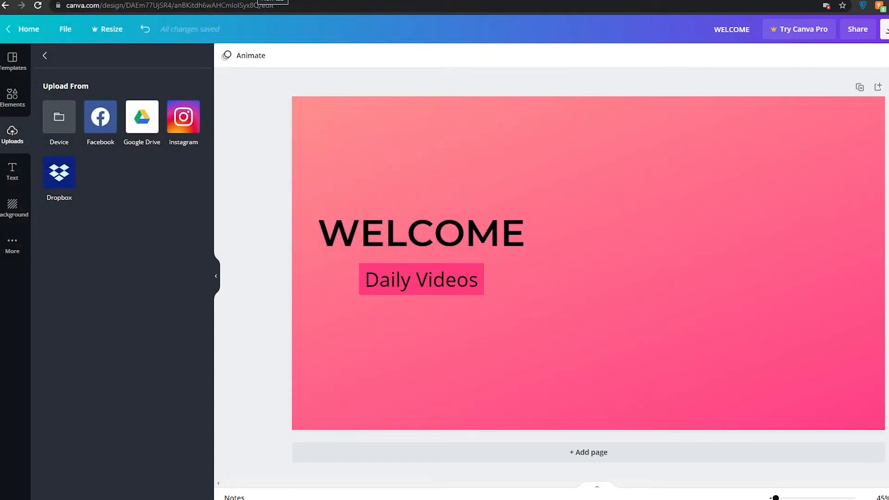
Step: Switch to the remove.bg site from a REMOVEBG web search and upload image-from-rawpixel-id-481409-jpeg for background removal
left_click(258, 0)
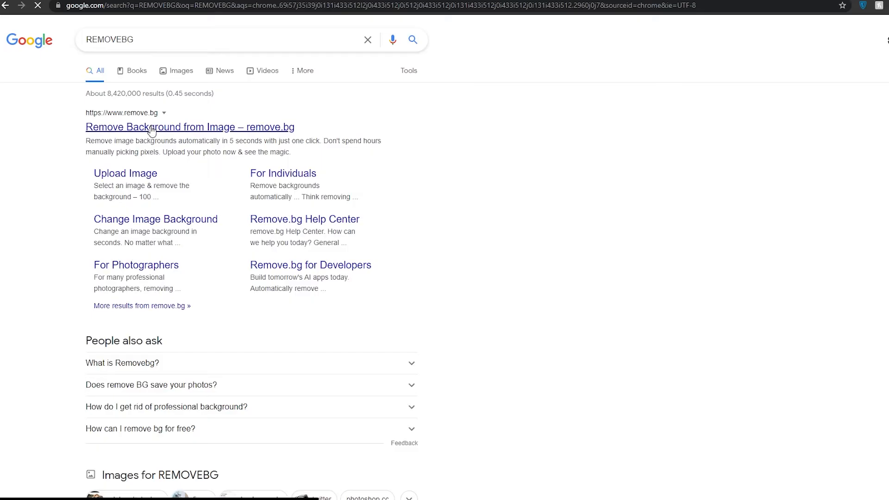
left_click(146, 125)
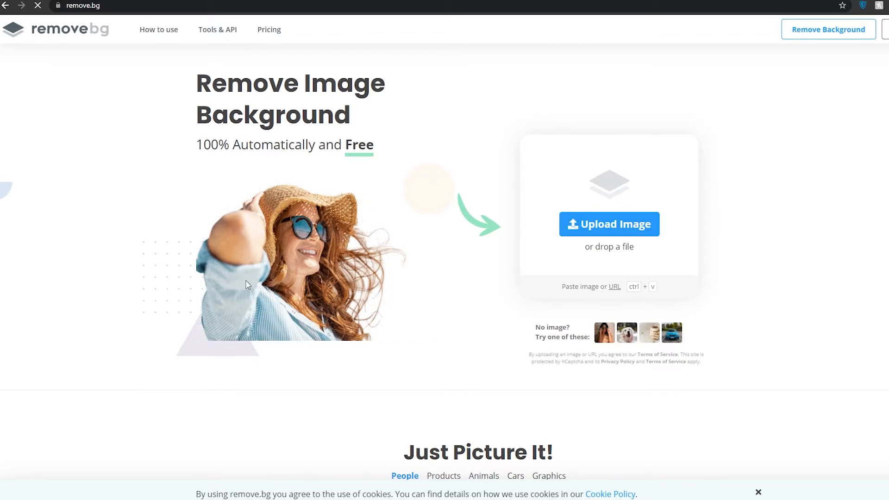
left_click(610, 224)
left_click(282, 84)
left_click(394, 236)
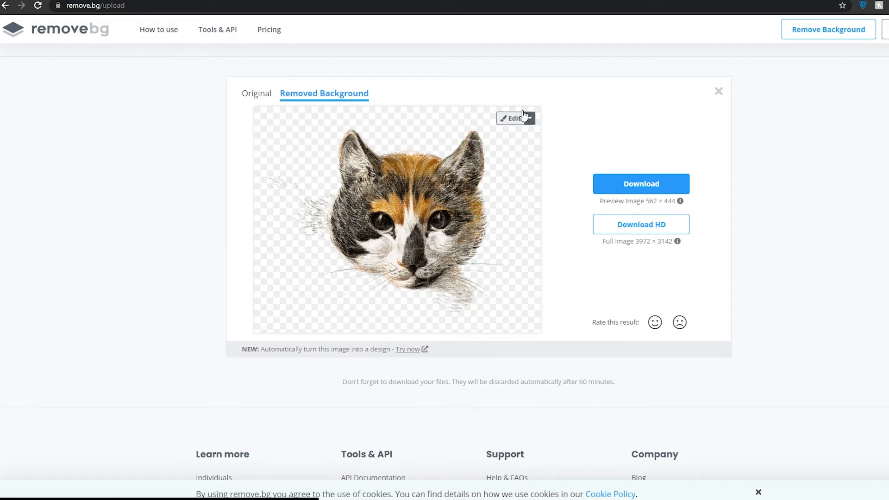
Step: Download the preview-size version of the cat cut-out and save it in the Pictures folder
left_click(656, 225)
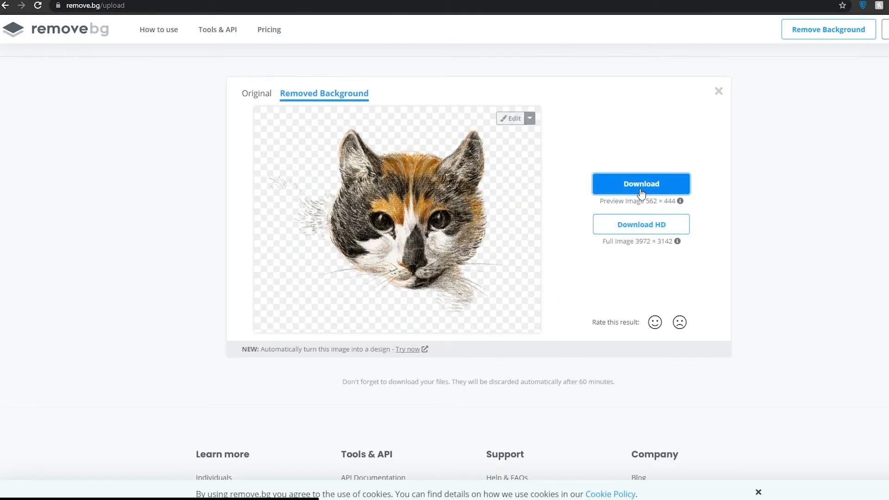
left_click(641, 184)
left_click(406, 239)
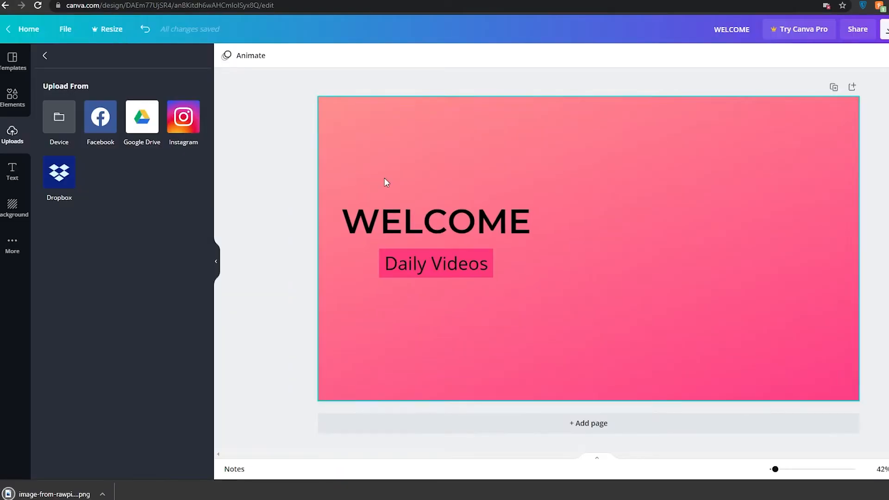
Step: Return to Canva and upload image-from-rawpixel-id-481409-jpeg-removebg-preview from the device
left_click(53, 119)
left_click(347, 77)
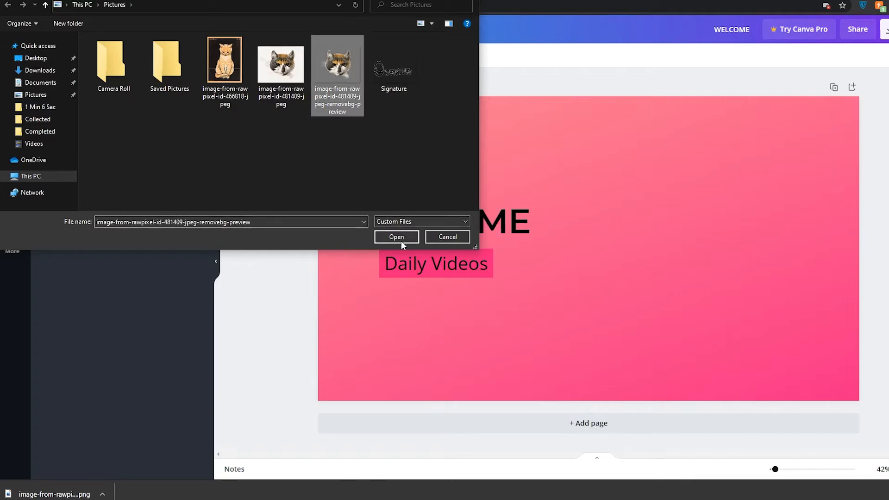
left_click(401, 239)
Step: Add the uploaded cat cut-out to the banner, shrink it slightly and place it directly beside the WELCOME heading
left_click(76, 206)
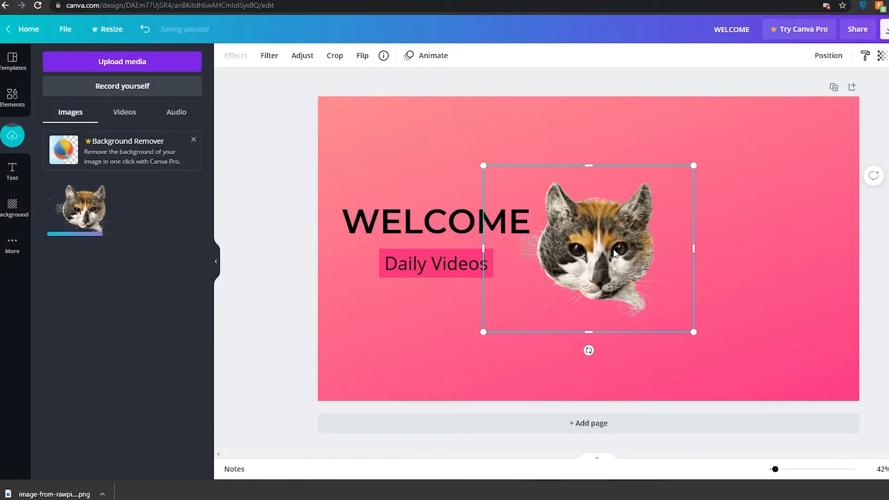
mouse_move(623, 249)
left_mouse_down()
mouse_move(623, 257)
mouse_move(597, 248)
mouse_move(614, 247)
left_mouse_up()
left_click(752, 260)
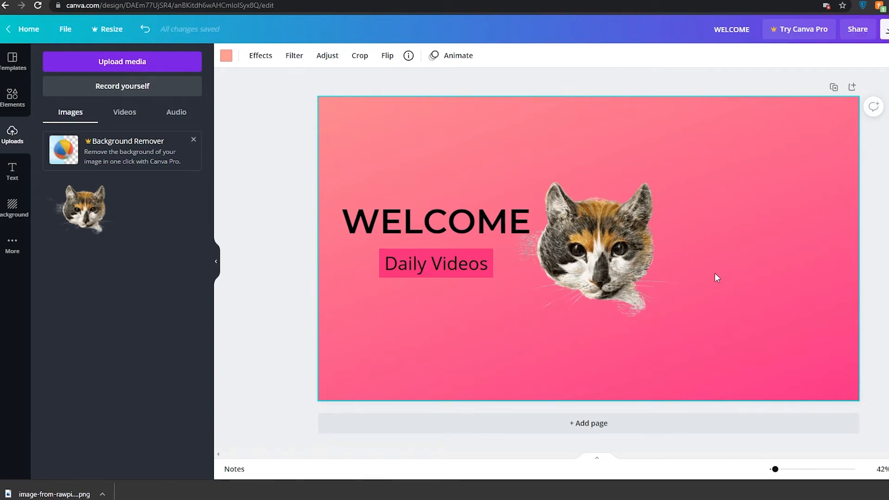
left_click(616, 178)
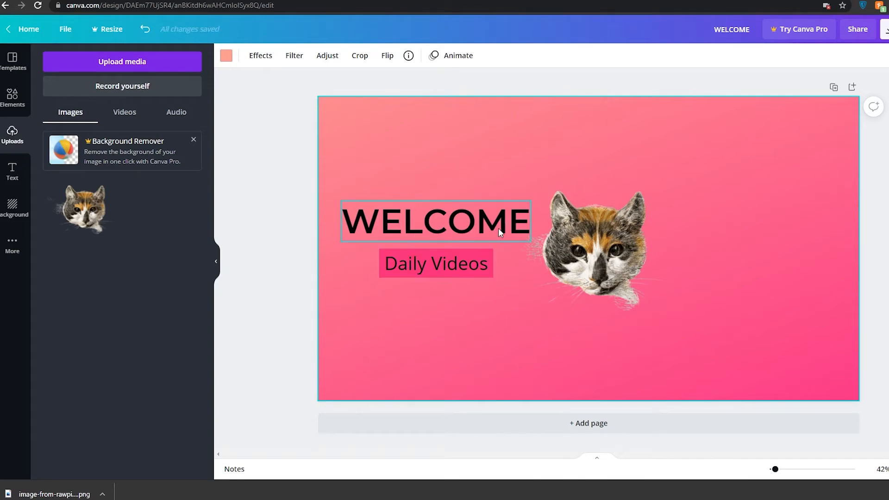
Step: Search the fonts for "mont" and set the Daily Videos text to Montserrat Classic
left_click(434, 273)
left_click(435, 272)
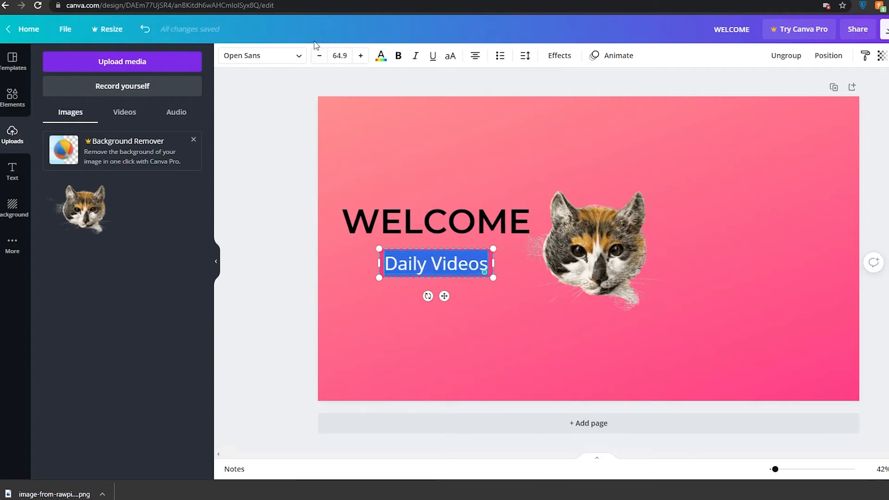
left_click(287, 58)
type("mont")
left_click(79, 194)
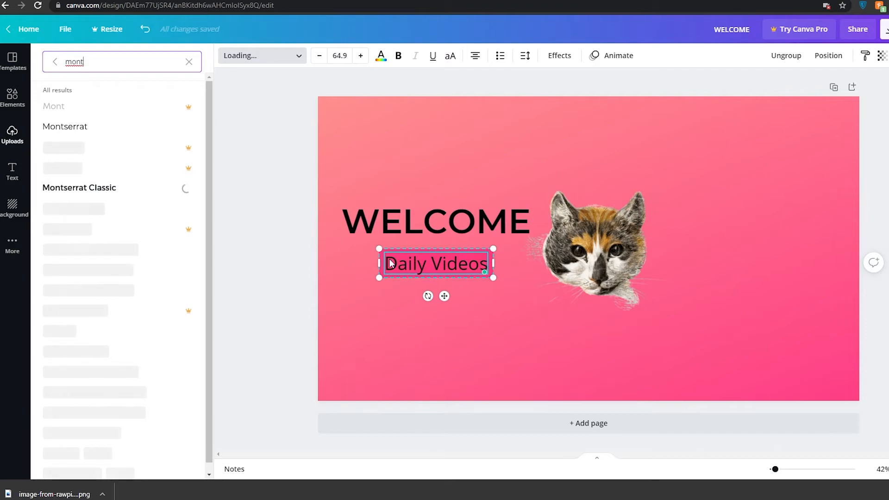
left_click(301, 278)
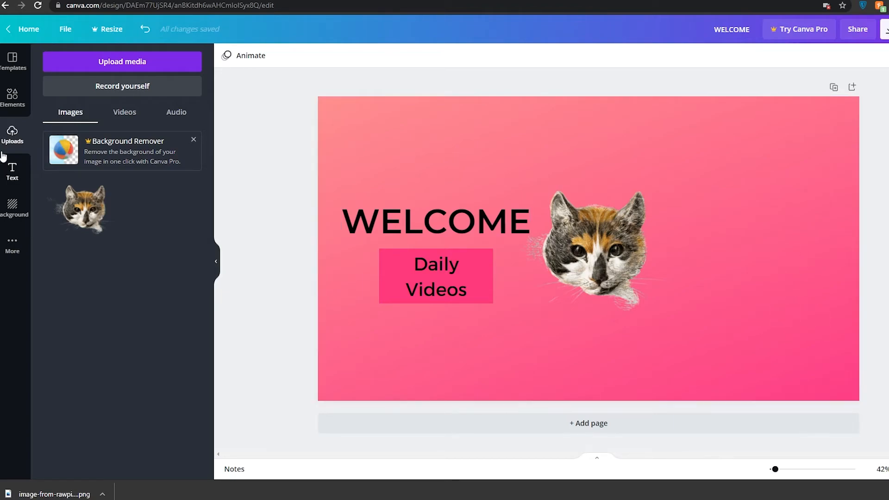
Step: Browse the lines and shapes and add a horizontal line with end markers across the middle of the banner
left_click(12, 97)
left_click(200, 211)
left_click(201, 212)
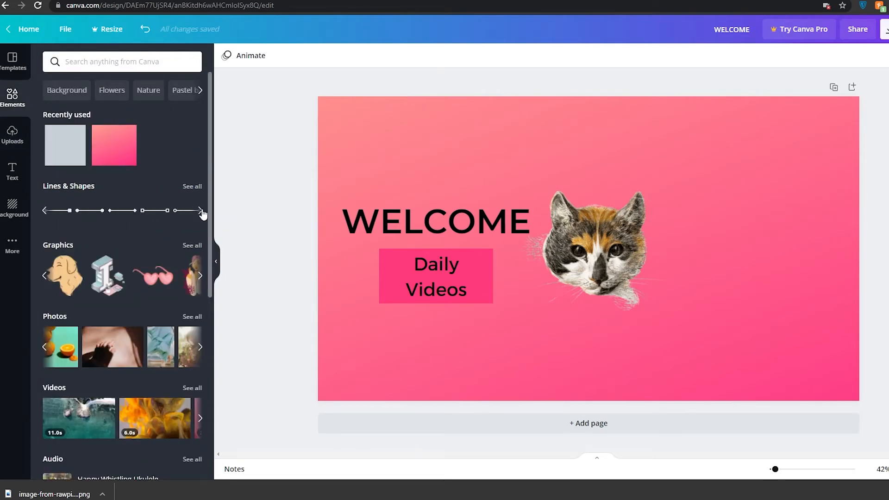
left_click(200, 213)
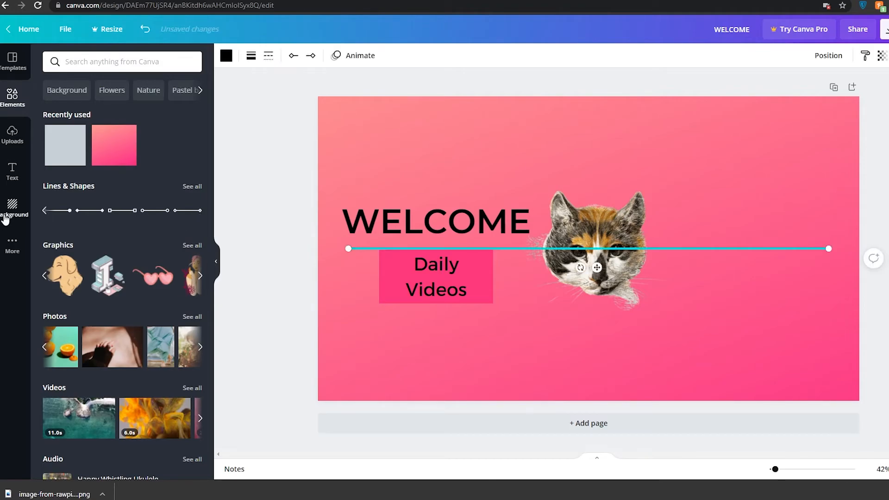
Step: Add an arrow line and shorten it to about 205 long at roughly 46°, sloping downward on the banner's right side
left_click(42, 212)
left_click(41, 213)
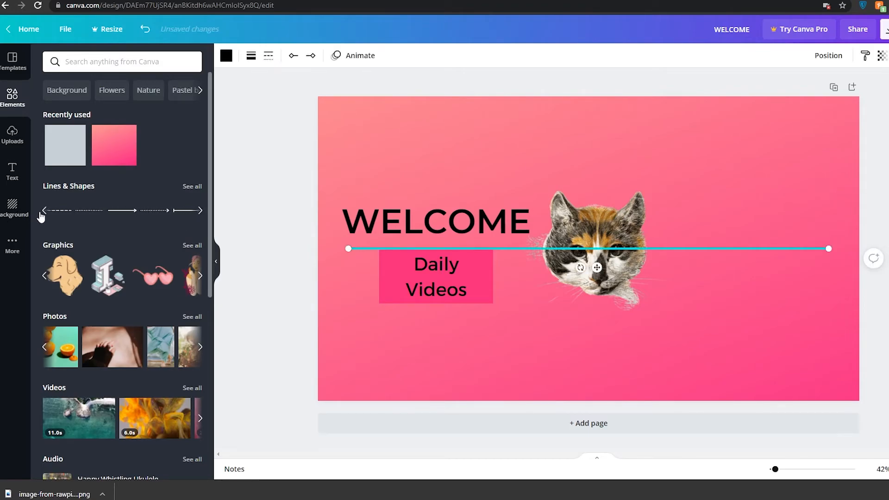
left_click(117, 211)
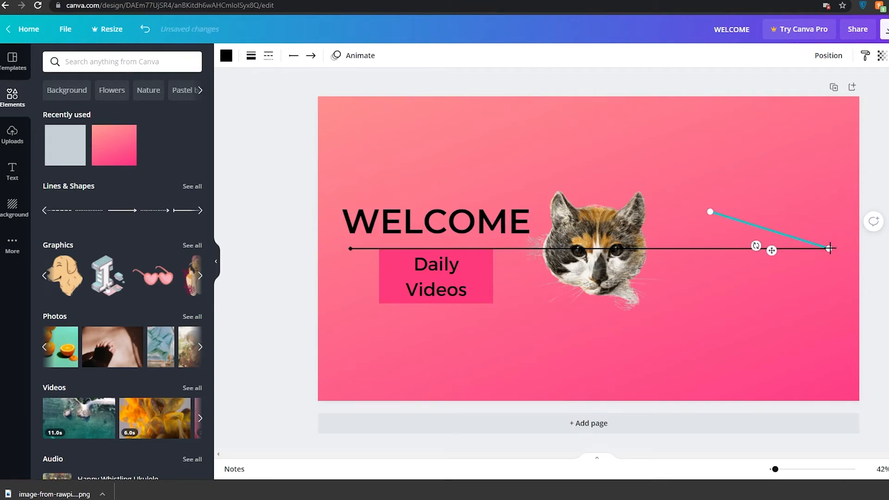
left_click_drag(828, 248, 737, 240)
left_click_drag(710, 212, 750, 208)
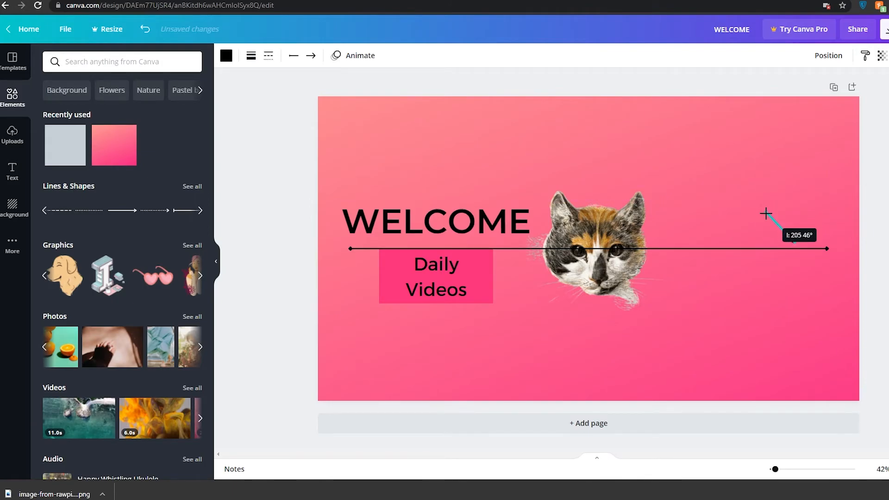
left_click_drag(765, 213, 764, 213)
left_click_drag(793, 242, 791, 243)
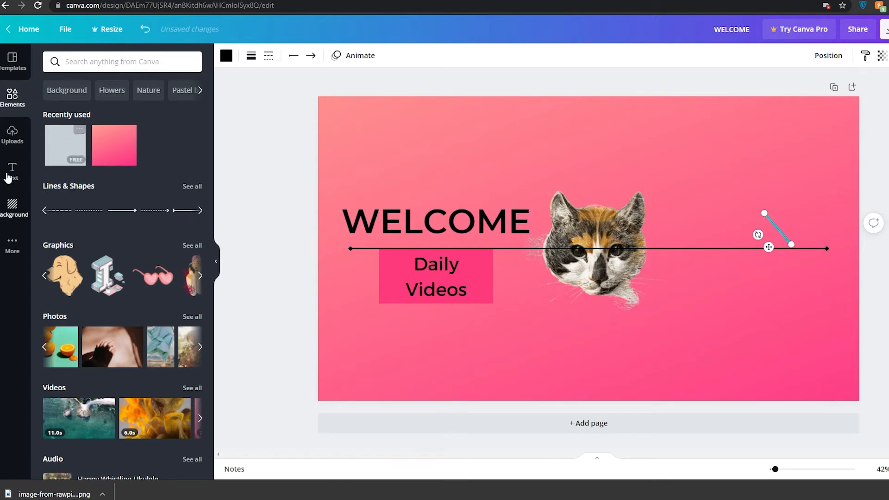
scroll(41, 239, "down", 2)
scroll(65, 86, "up", 2)
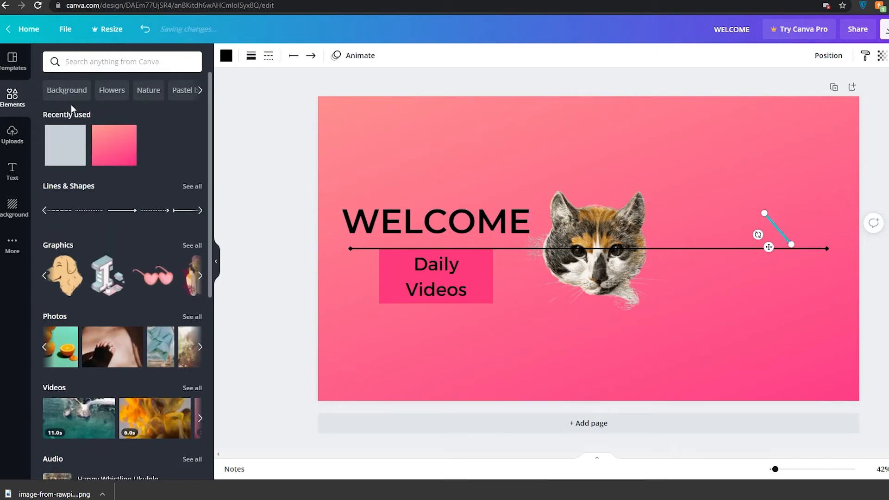
scroll(148, 241, "down", 5)
scroll(148, 241, "down", 2)
scroll(121, 313, "up", 7)
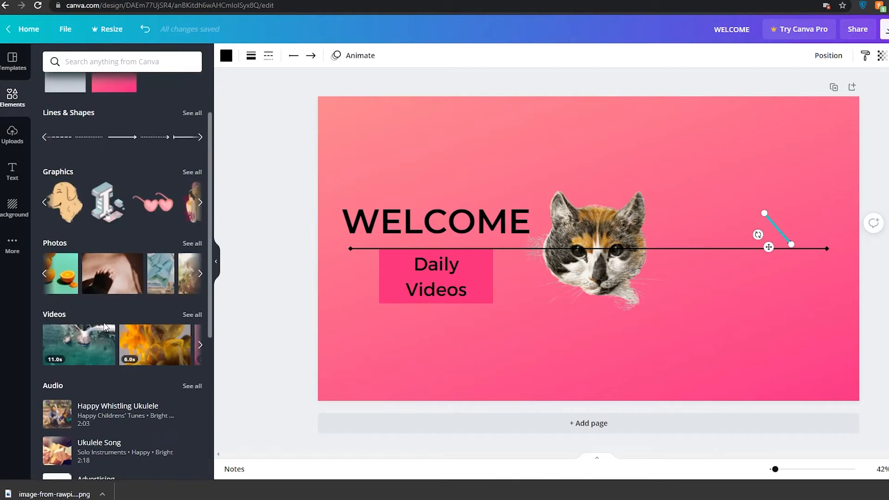
Step: Add a square, reshape it into a narrow horizontal bar above the arrow, and fill it with the document's hot pink
left_click(11, 111)
left_click(90, 211)
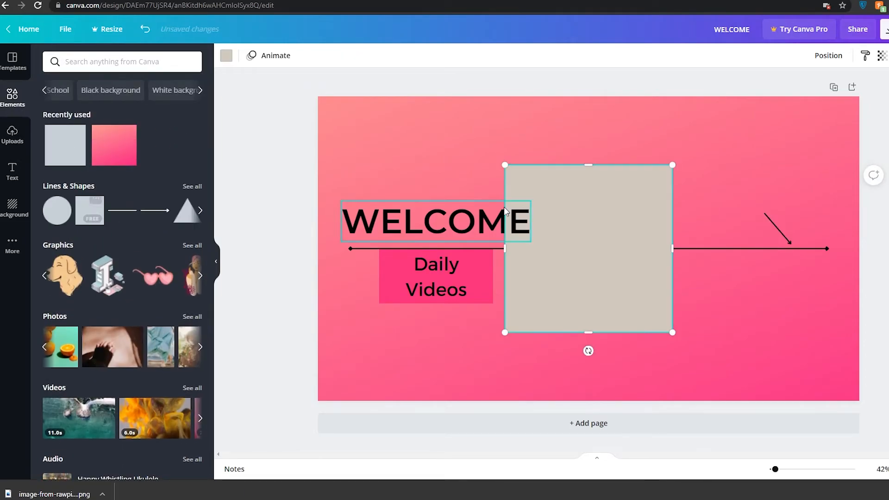
left_click_drag(587, 328, 742, 180)
left_click(226, 55)
left_click(135, 108)
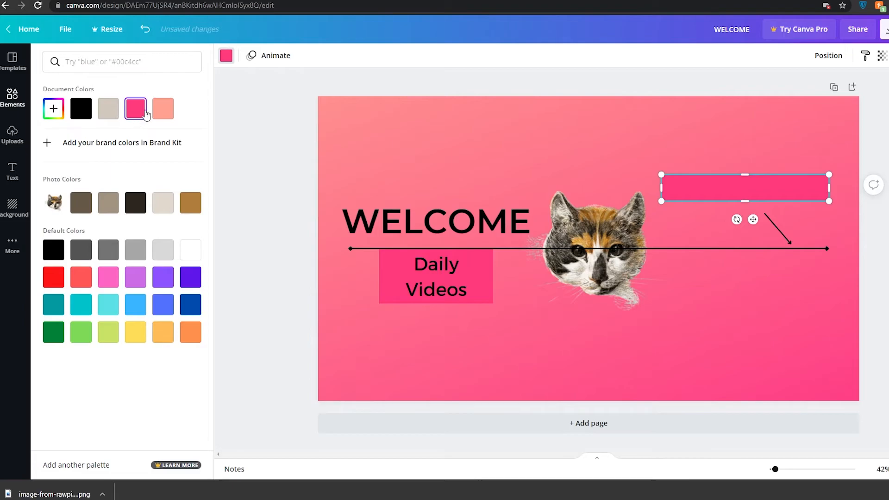
Step: Change the narrow bar's fill to the deeper pink #FF1763
left_click(226, 56)
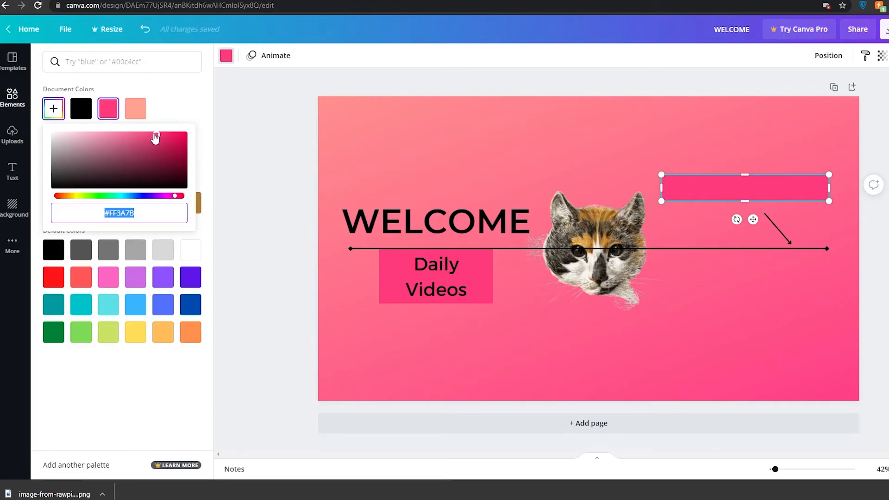
left_click_drag(155, 137, 180, 123)
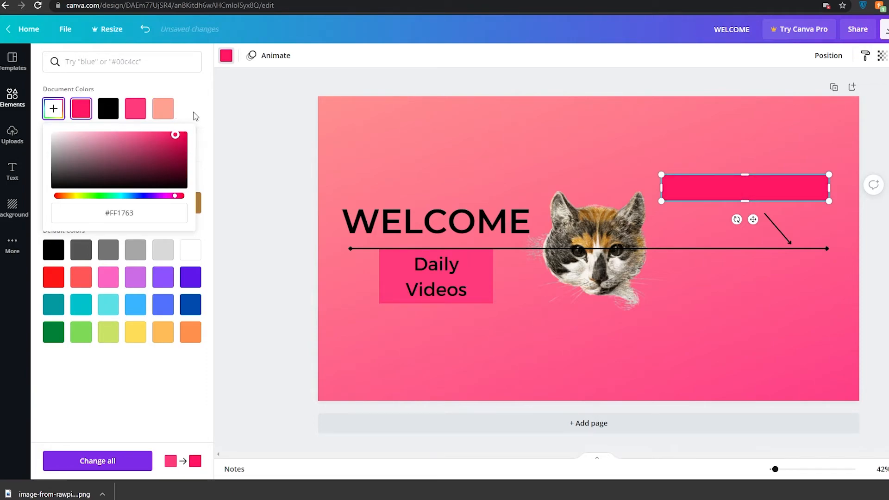
left_click(729, 196)
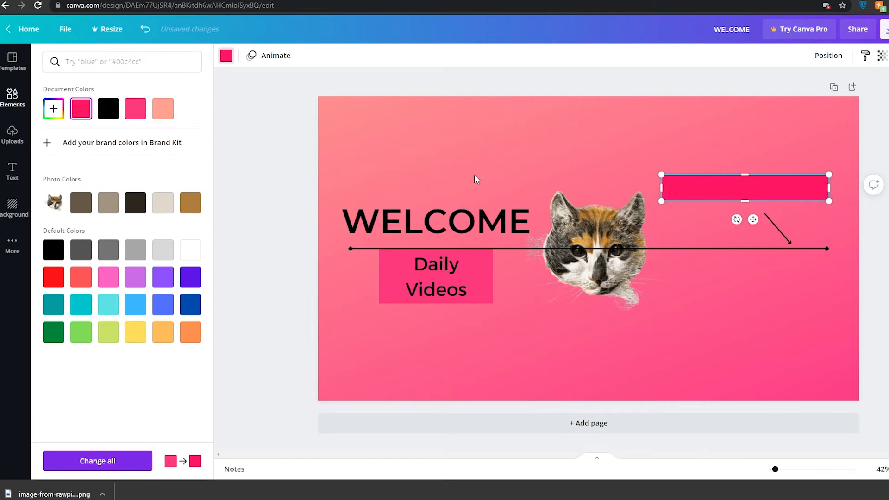
left_click(783, 194)
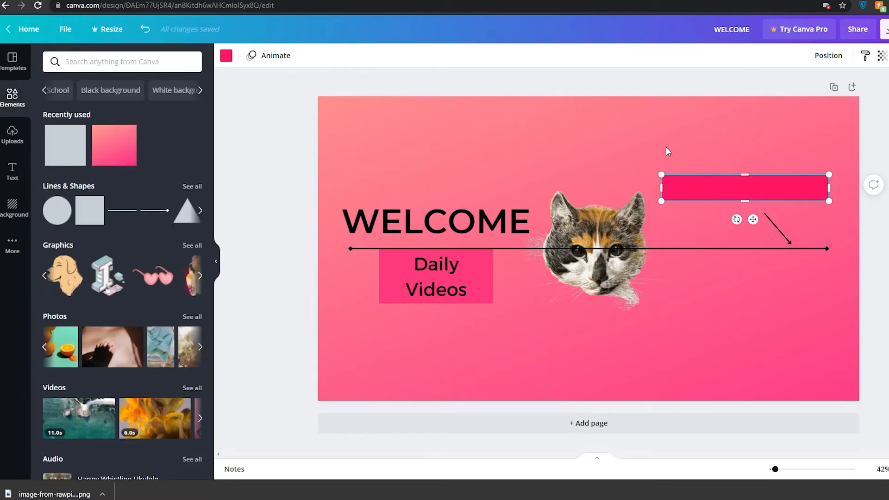
Step: Add a text box near the narrow pink bar, enter "Hit the subscribe button", and enlarge the text to about size 99.4
key("t")
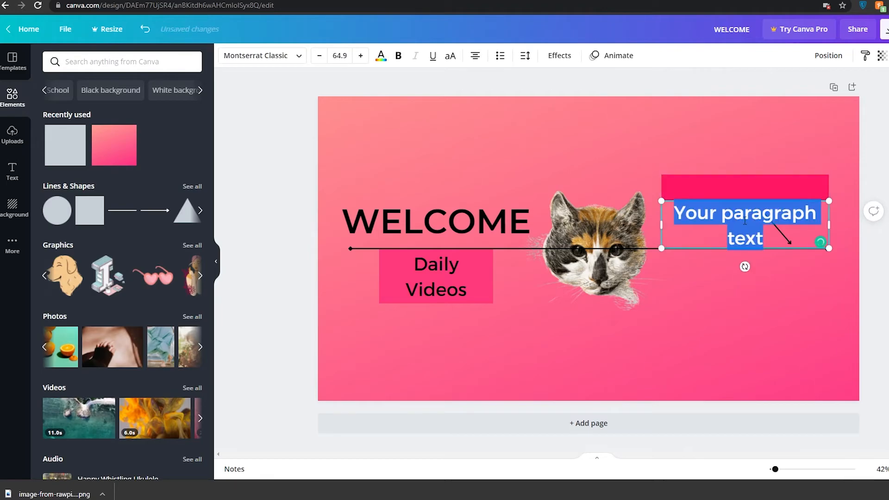
left_click(738, 206)
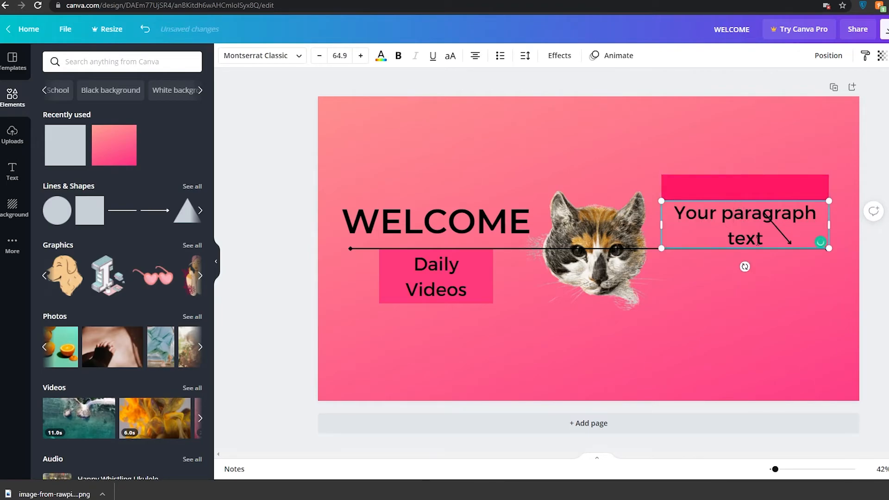
left_click_drag(754, 241, 669, 191)
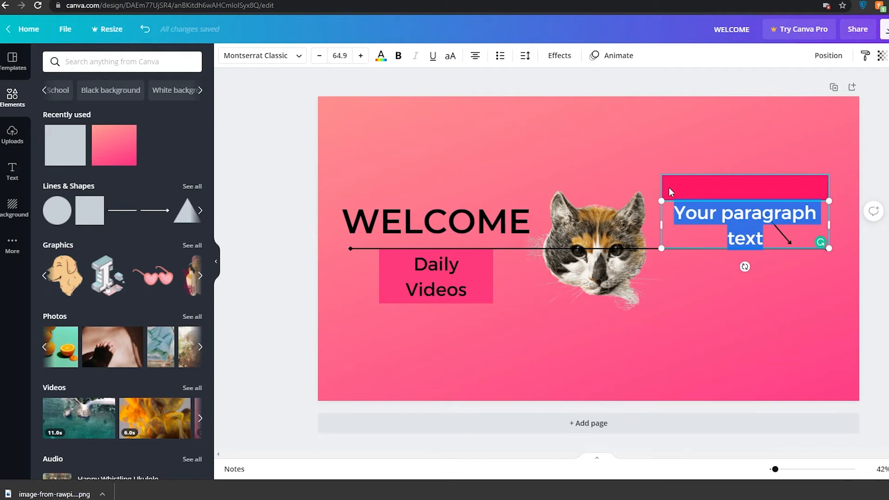
type("Hit The Bell Icon")
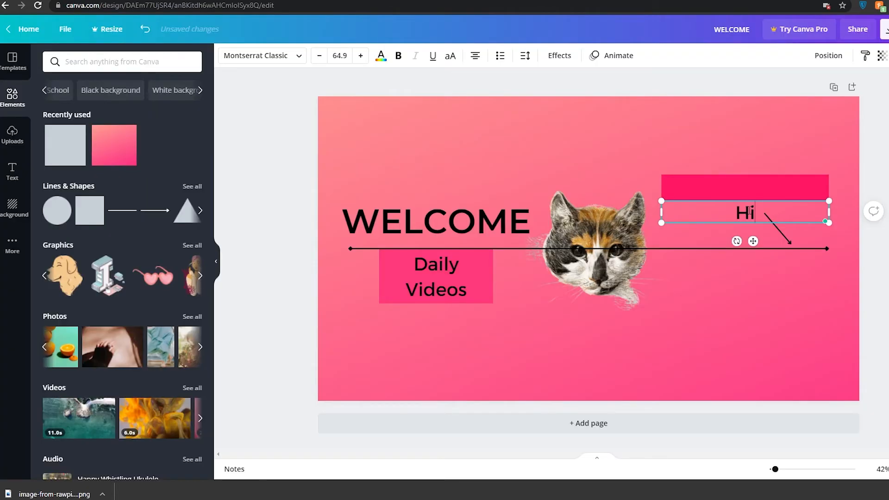
type("he subscribe button")
left_click_drag(660, 199, 607, 190)
key("BackSpace")
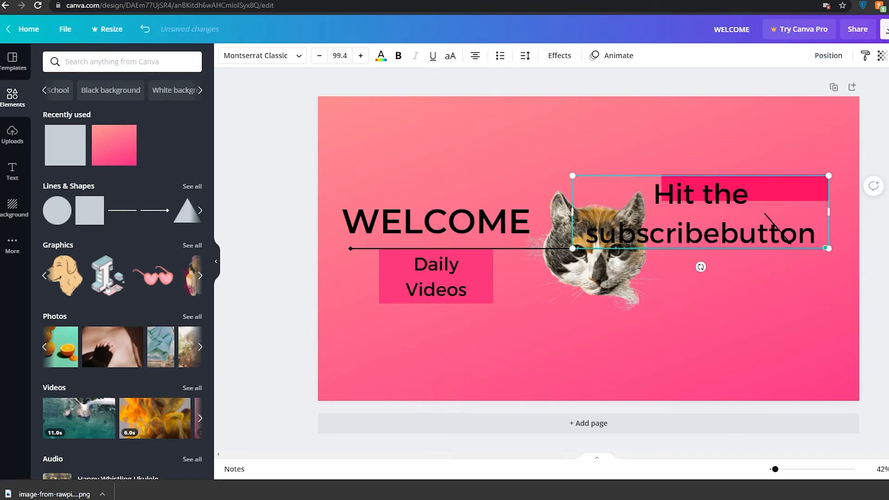
Step: Try the Montserrat Semi-Bold and regular Montserrat fonts on the subscribe text
key("ctrl+a")
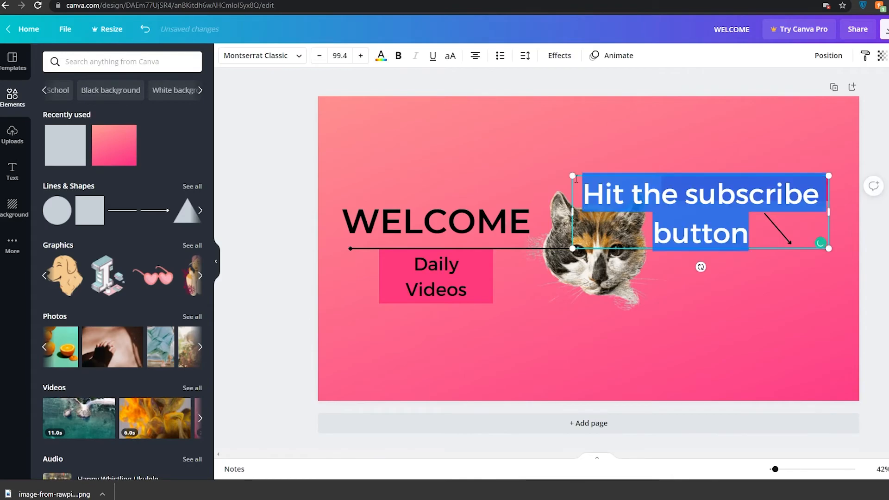
left_click(294, 57)
left_click(88, 289)
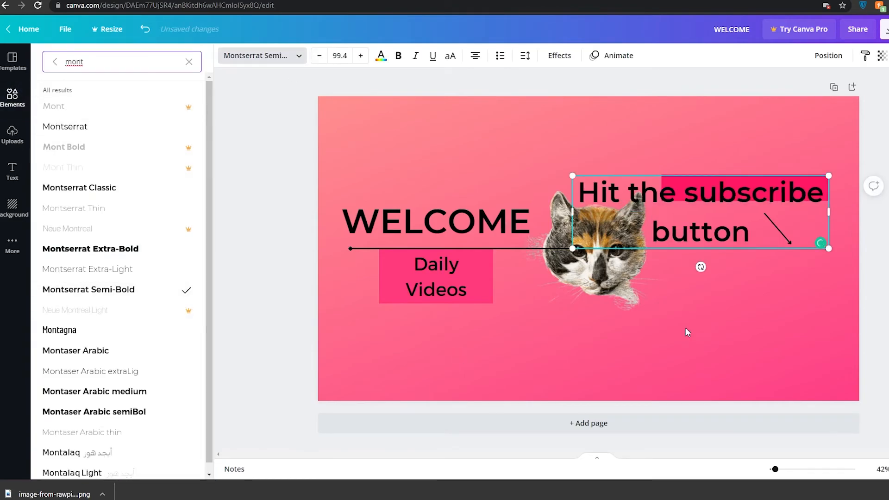
left_click(73, 129)
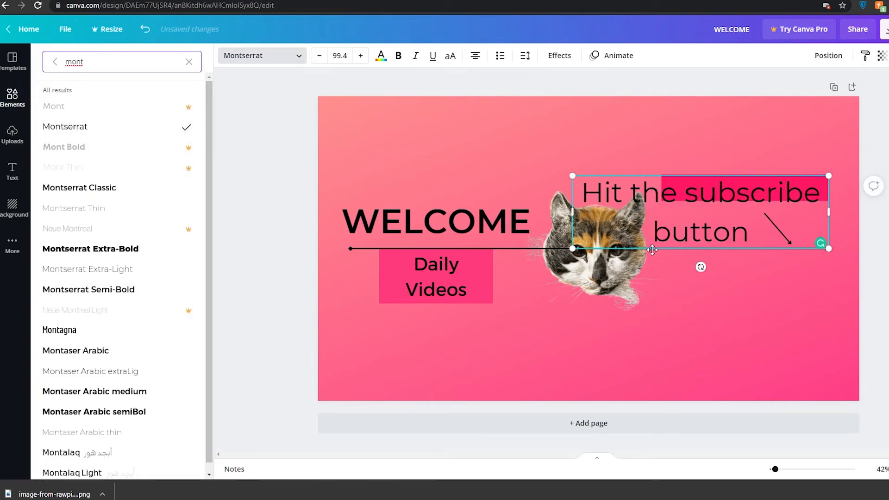
Step: Replace the subscribe text with "Please Subscribe" and set its font to Montserrat Classic
left_click_drag(743, 238, 579, 183)
type("Please Subscri")
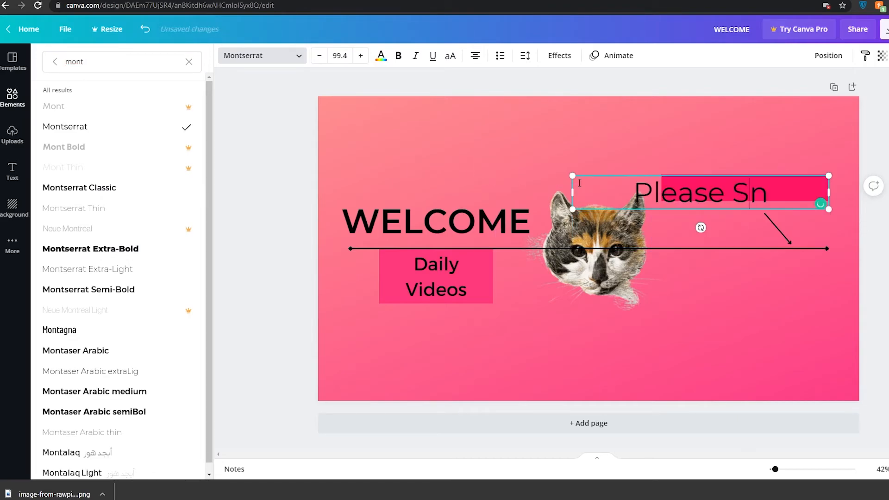
type("be")
key("Delete")
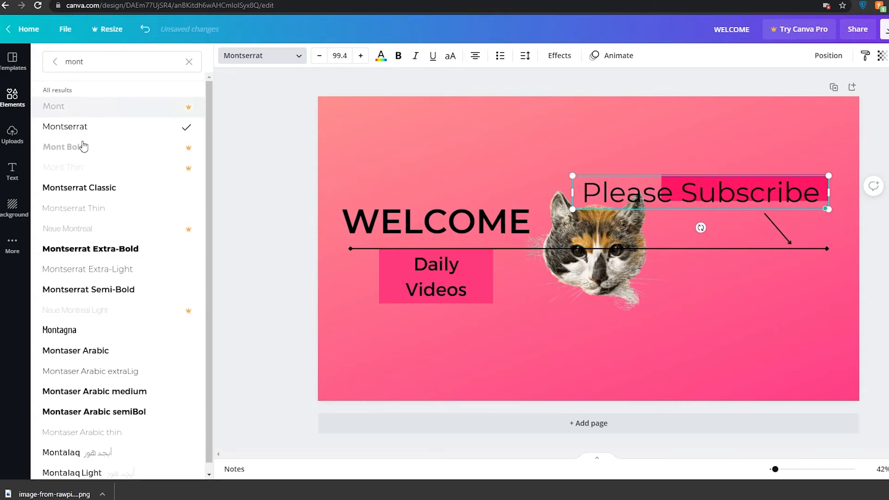
left_click(107, 197)
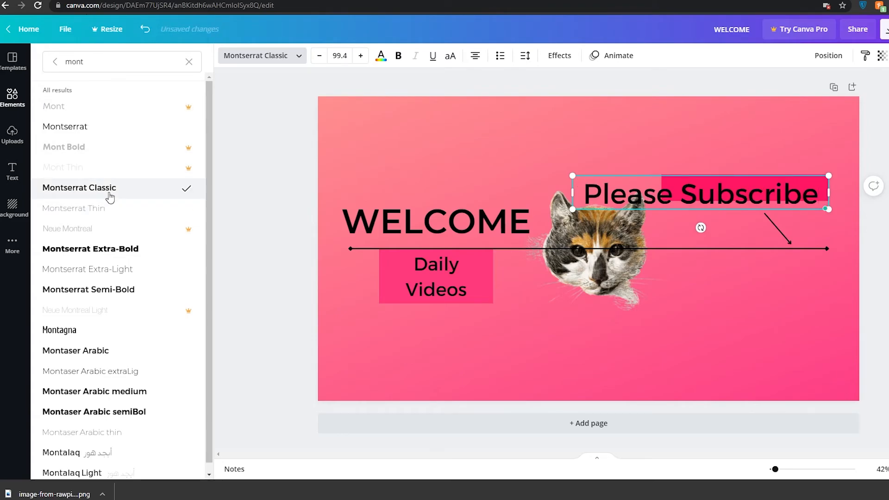
Step: Shrink the Please Subscribe text to fit inside the narrow pink bar and center it there
left_click_drag(572, 175, 676, 190)
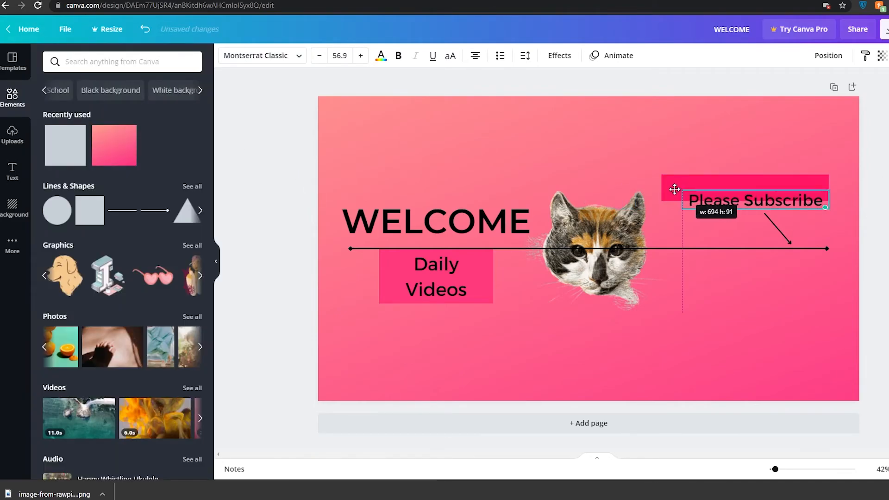
left_click_drag(767, 201, 765, 187)
left_click(765, 207)
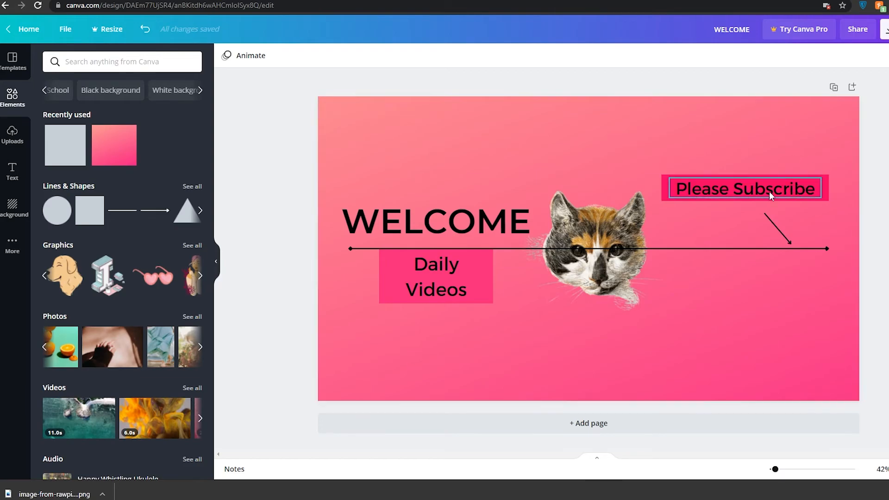
Step: Turn the arrow to point almost straight down, and reduce and reposition the Please Subscribe text with its bar just above it
left_click(778, 228)
left_click_drag(790, 242, 764, 248)
left_click_drag(761, 182, 777, 183)
left_click_drag(847, 175, 819, 179)
left_click_drag(781, 190, 796, 190)
left_click(804, 301)
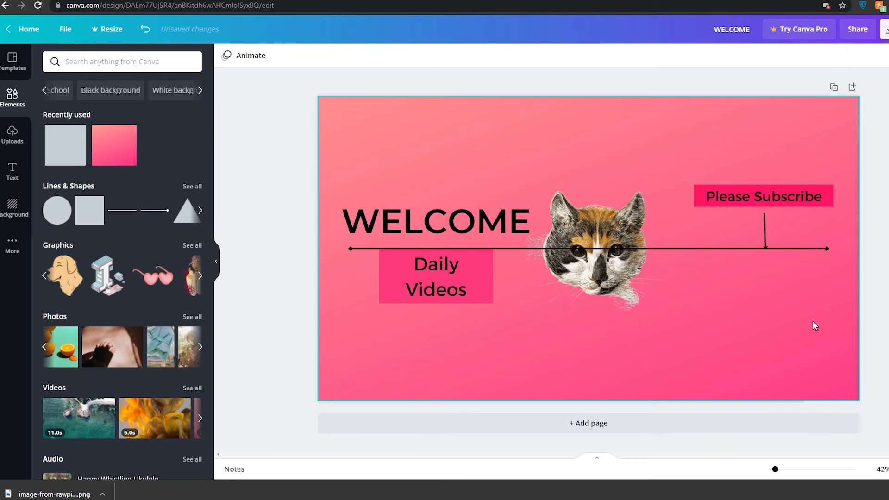
Step: Delete the long horizontal line with end markers across the middle of the banner
left_click(463, 250)
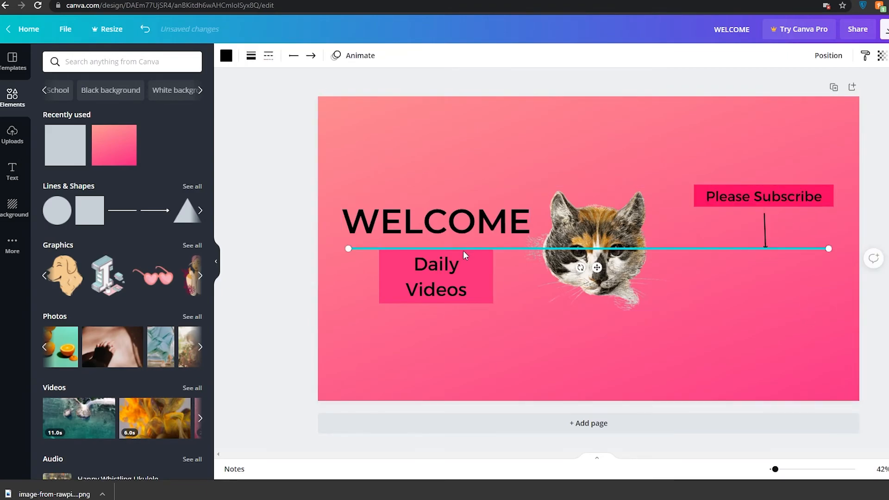
key("Escape")
left_click(477, 250)
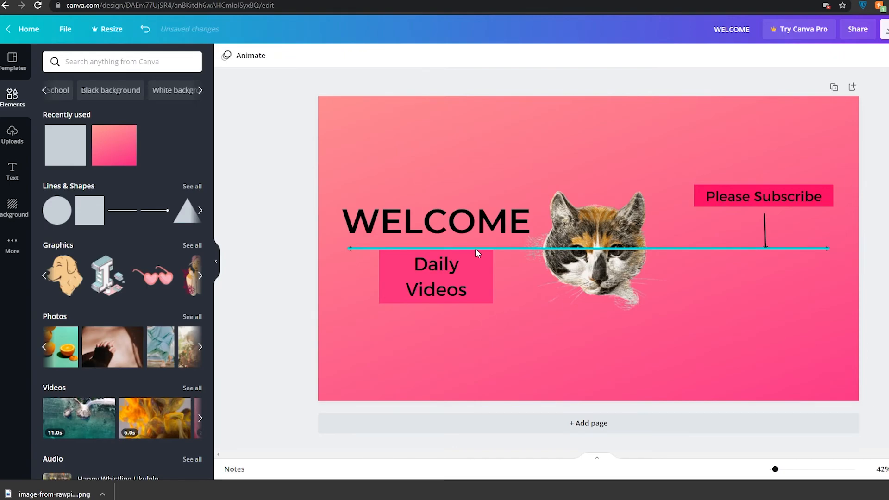
left_click(475, 248)
key("Delete")
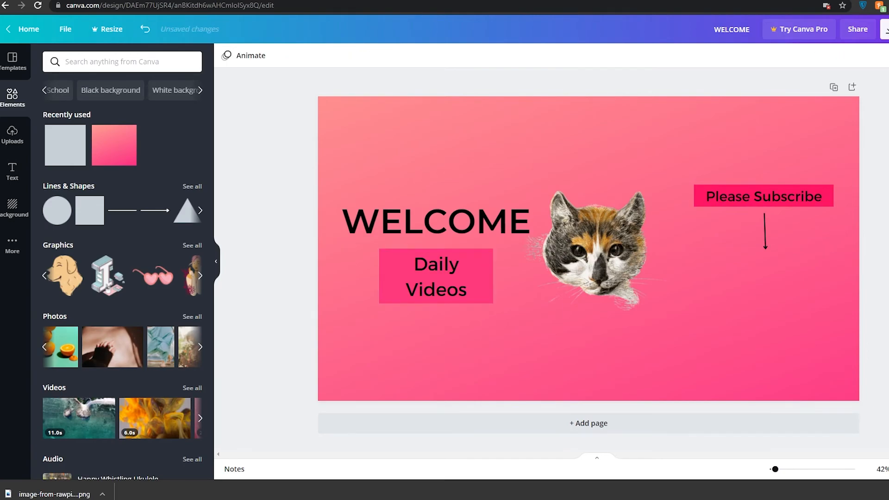
Step: Move the arrow and the Please Subscribe label slightly lower and closer to the cat
left_click(764, 235)
left_click_drag(762, 243, 760, 253)
left_click(879, 274)
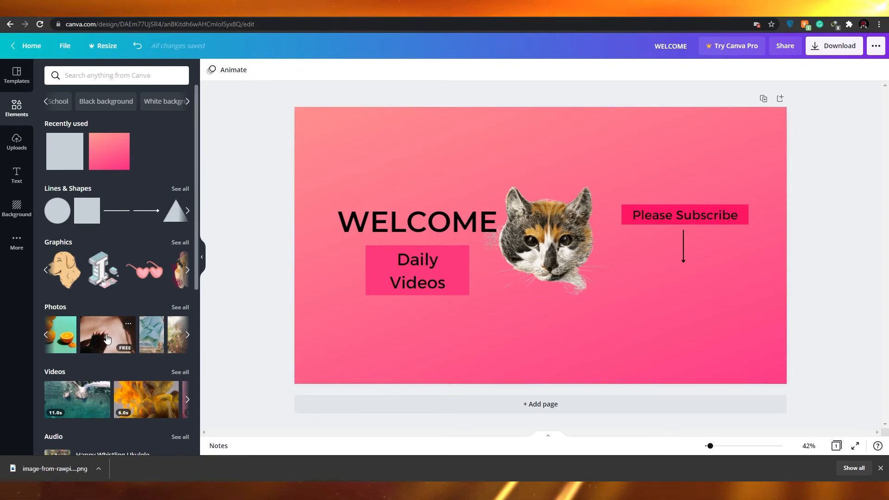
Step: Apply the Block page animation to the banner
left_click(225, 69)
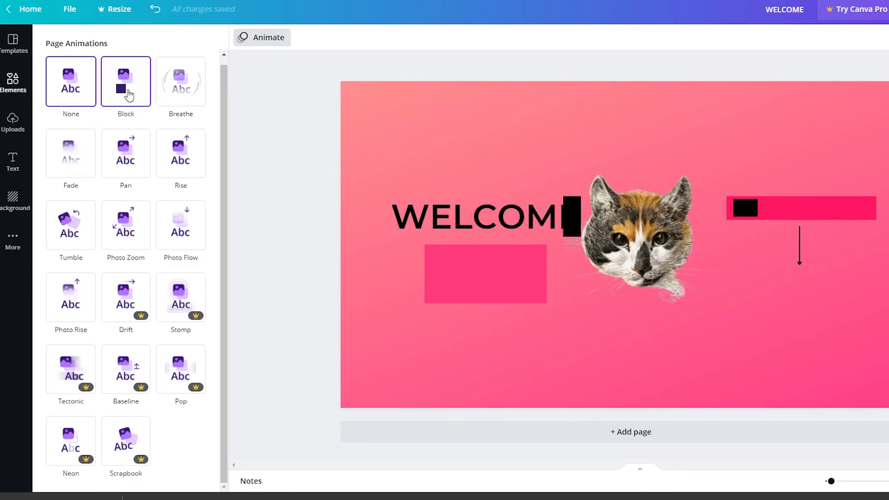
left_click(129, 95)
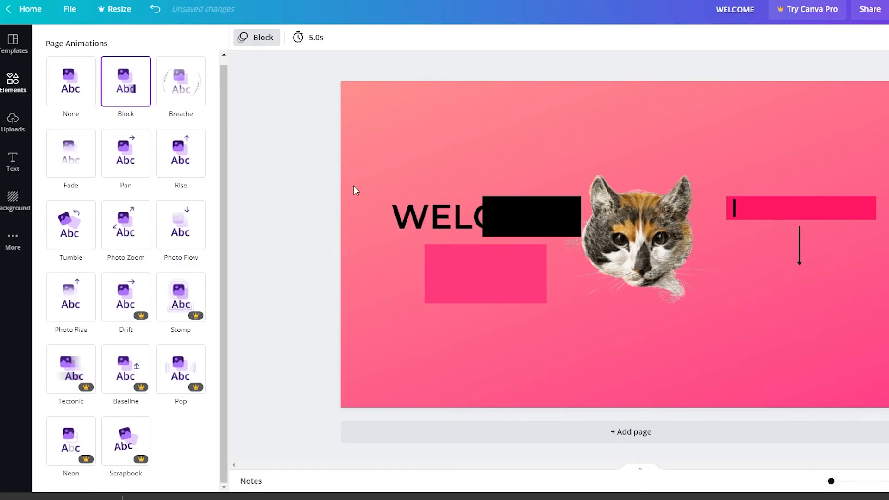
left_click(369, 260)
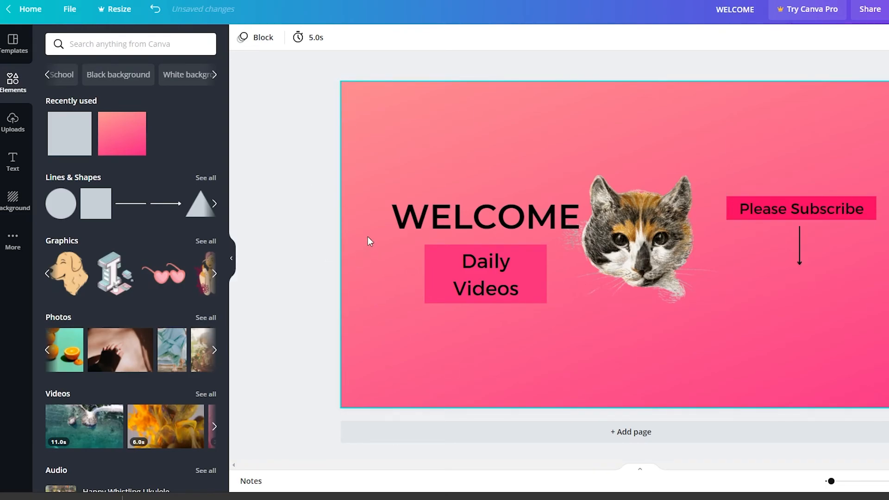
left_click(264, 39)
left_click(262, 38)
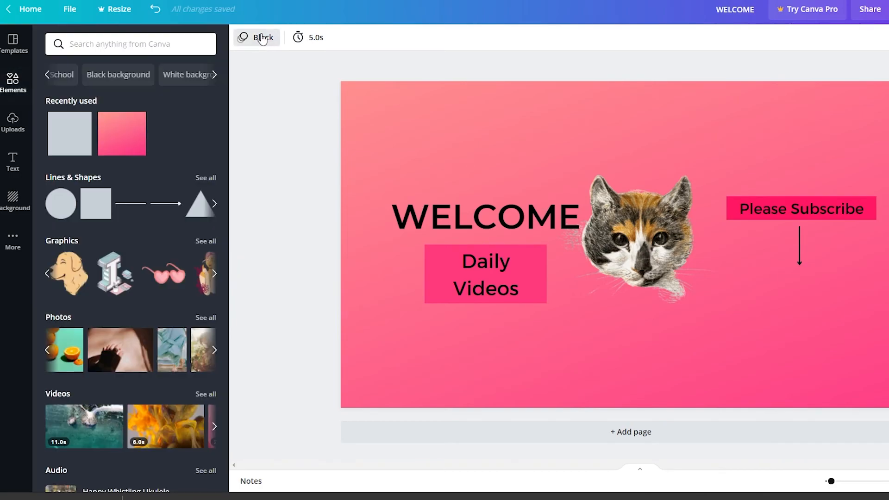
Step: Set the animated page's duration to 11.5 seconds
left_click(310, 40)
left_click(311, 41)
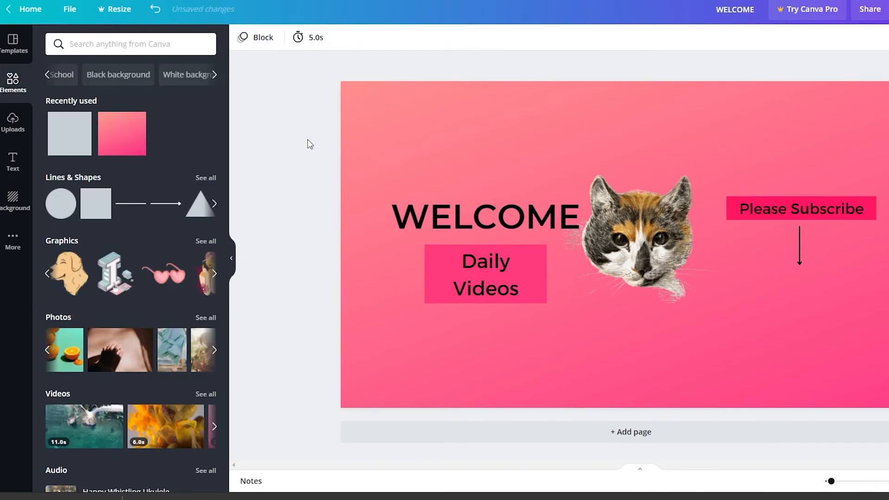
left_click(308, 37)
left_click_drag(341, 75, 375, 77)
left_click(307, 123)
left_click(262, 37)
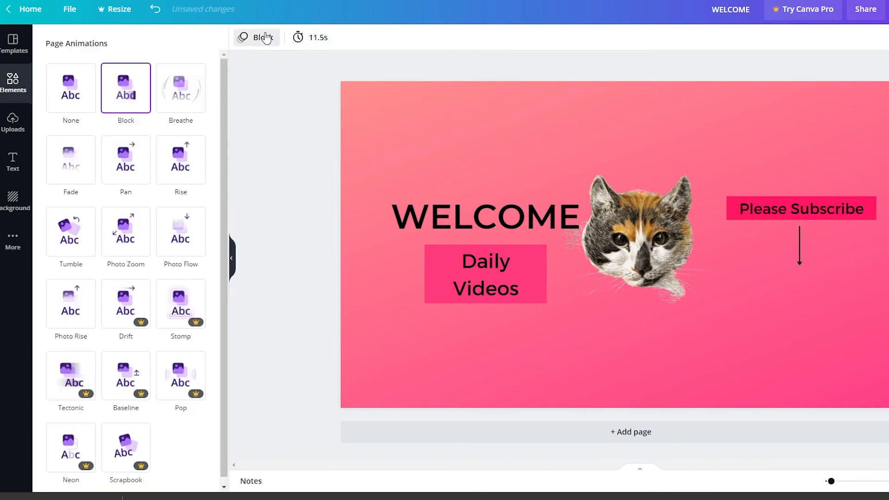
left_click(315, 92)
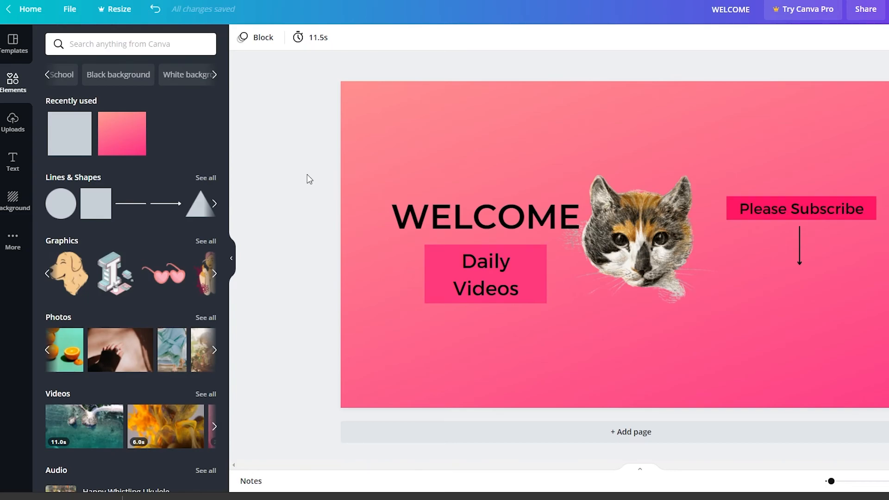
Step: Look through the available elements, including audio, charts, frames and grids, and the upload, text, background and template libraries
scroll(149, 145, "down", 6)
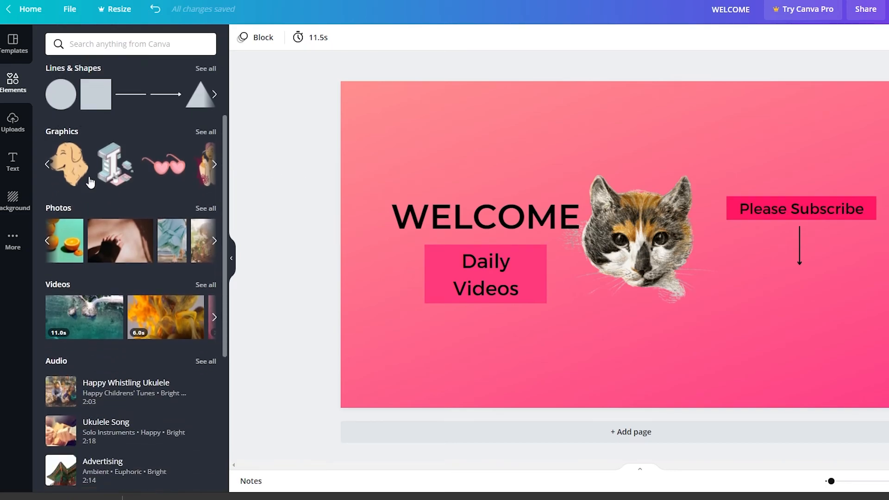
scroll(166, 336, "down", 2)
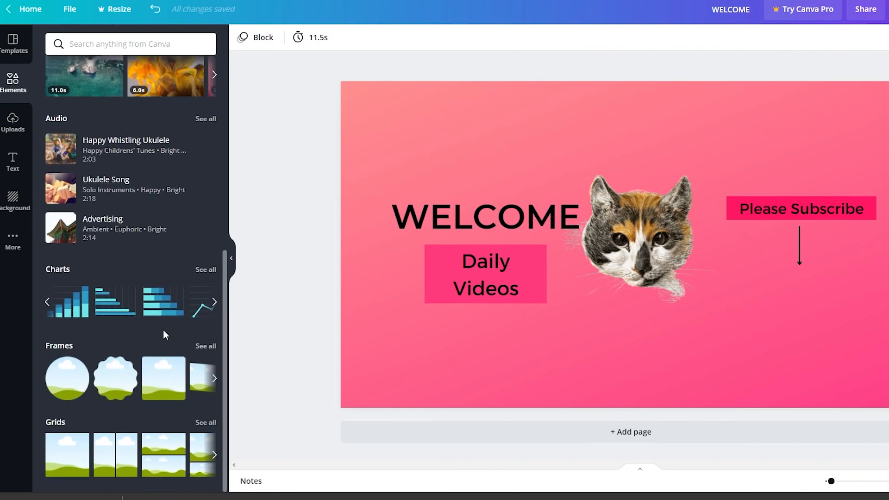
scroll(162, 330, "up", 8)
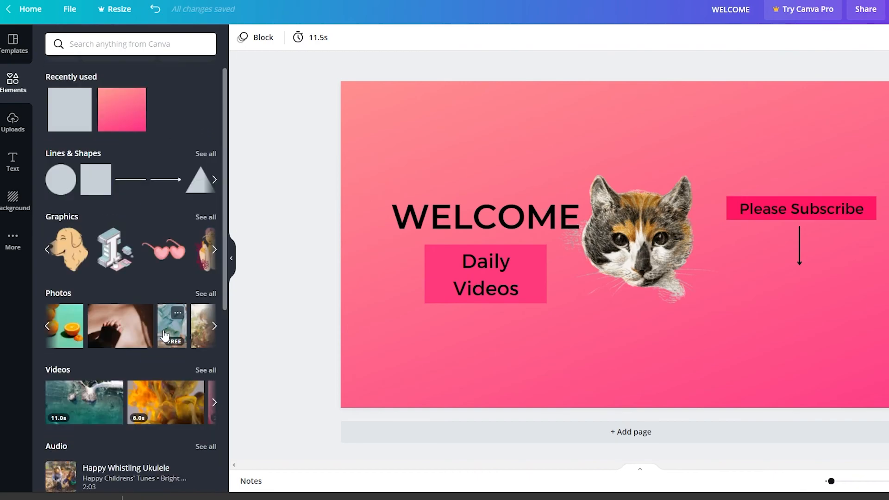
scroll(148, 324, "up", 1)
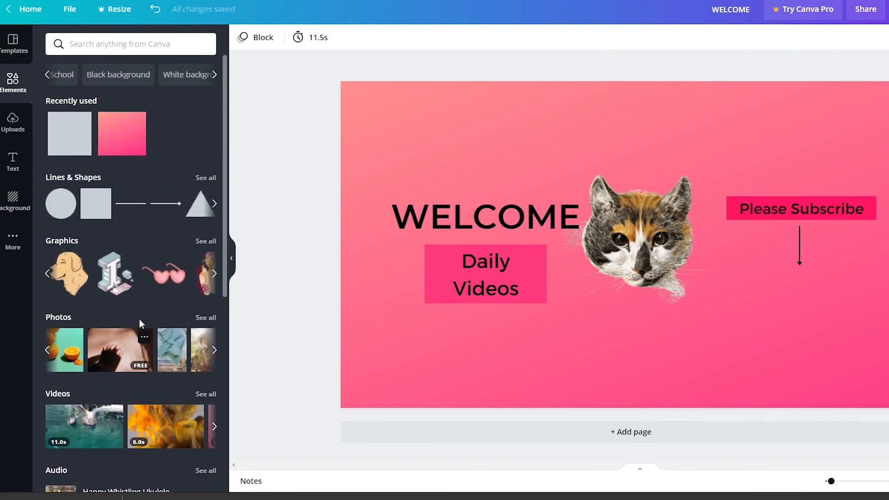
left_click(19, 135)
left_click(15, 165)
left_click(16, 201)
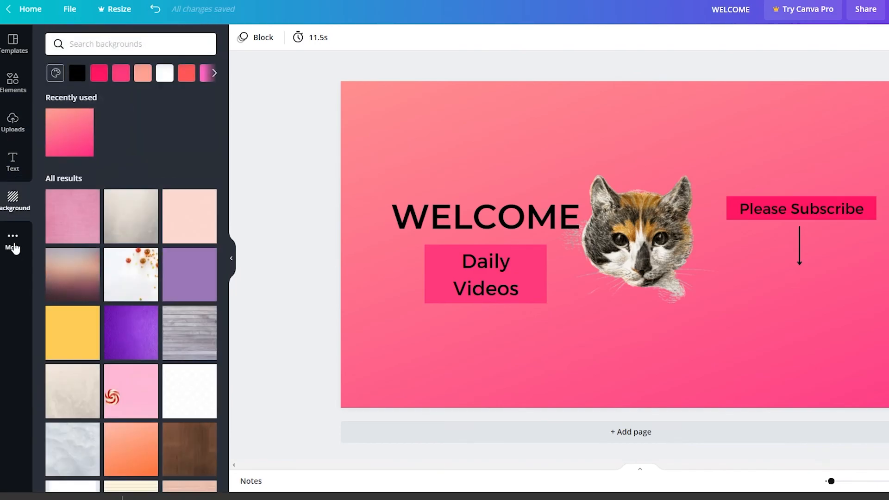
left_click(14, 245)
left_click(12, 50)
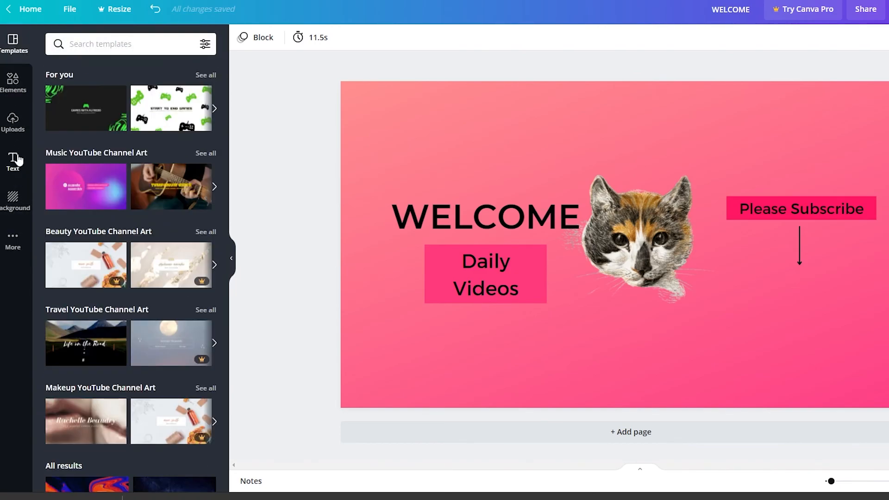
Step: Browse the channel art templates, elements, uploads, text styles and additional app integrations
scroll(74, 298, "down", 3)
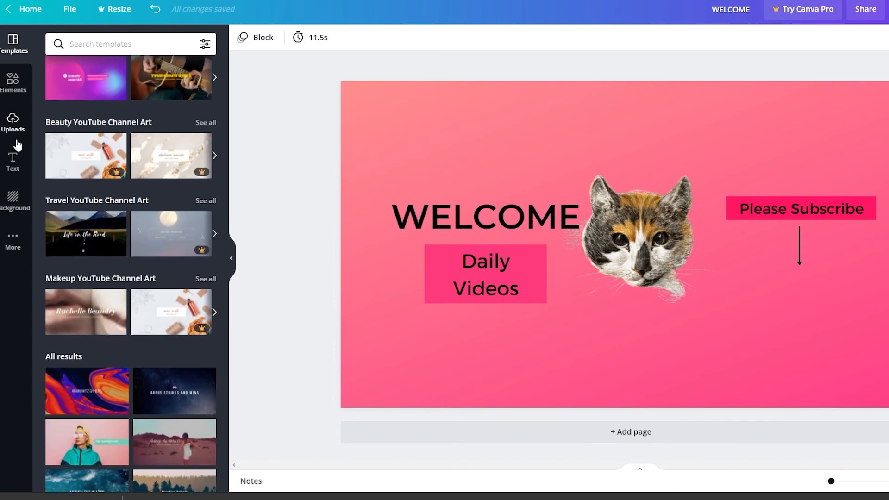
left_click(19, 90)
left_click(17, 126)
left_click(13, 161)
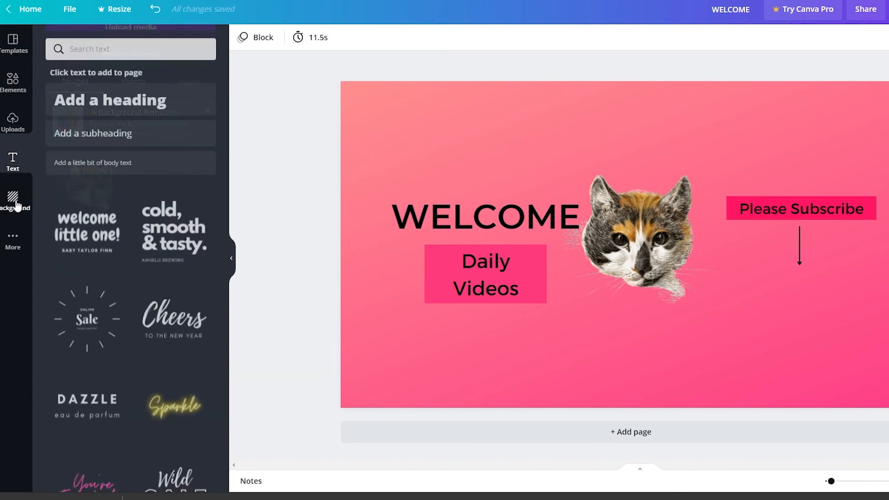
left_click(14, 239)
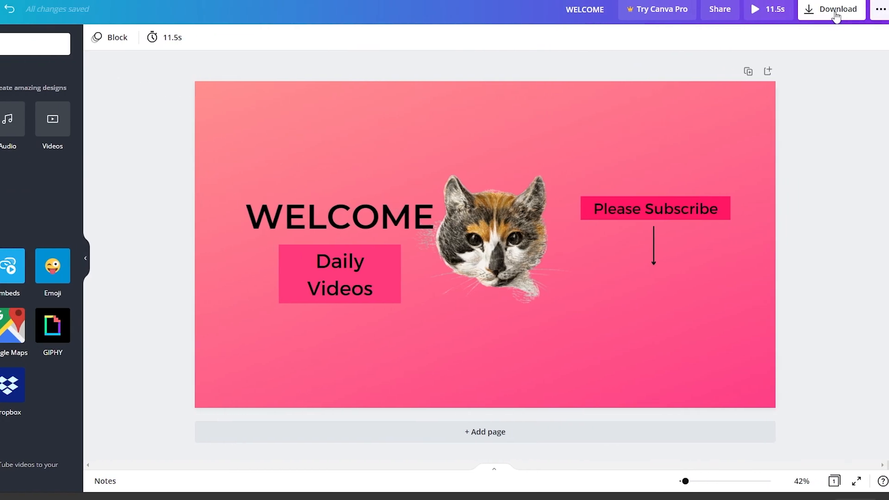
Step: Examine the banner's download file types and the export settings for PNG, and close the download options
left_click(836, 11)
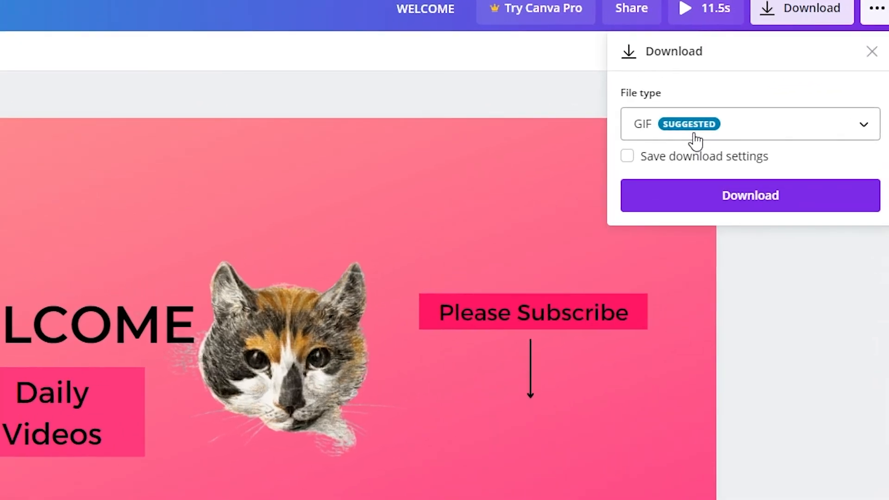
left_click(762, 86)
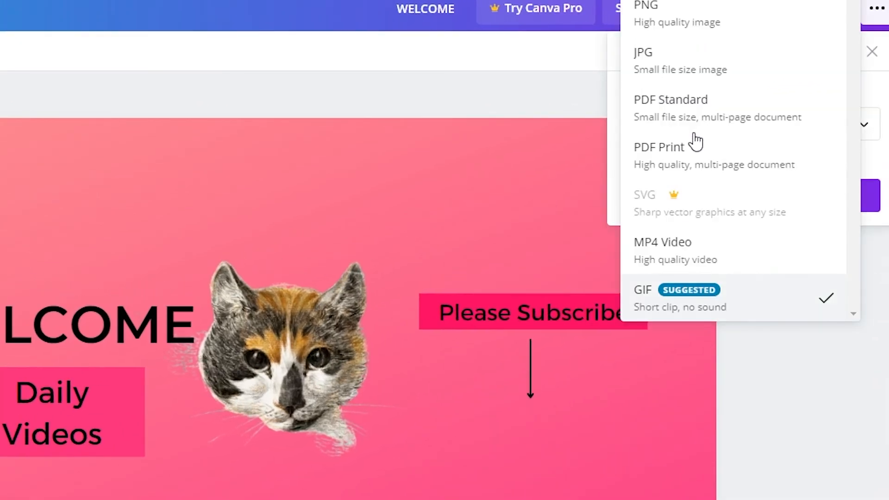
left_click(733, 29)
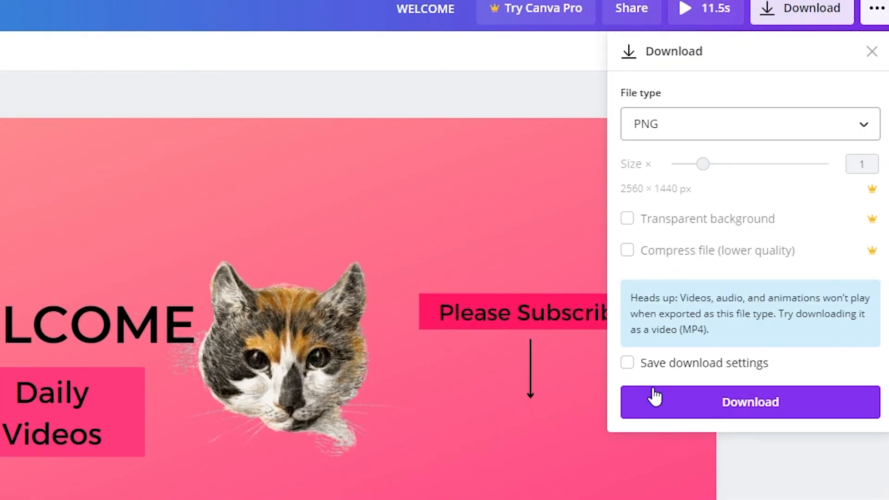
left_click(795, 483)
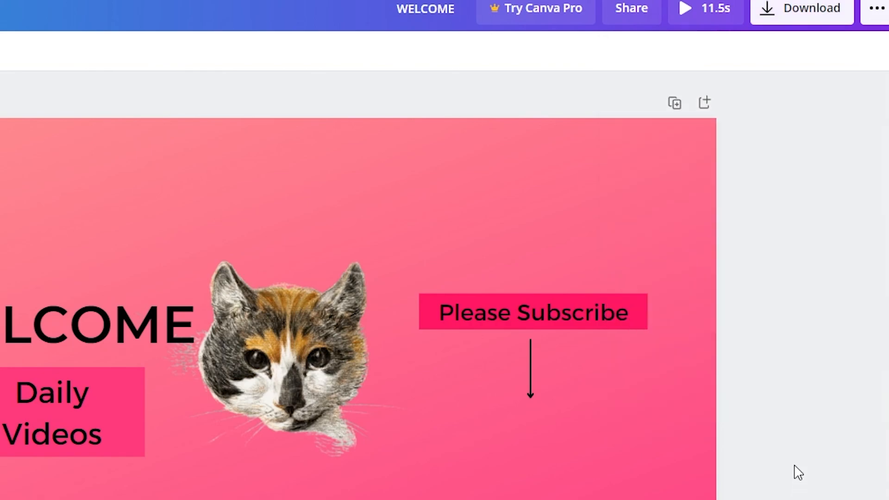